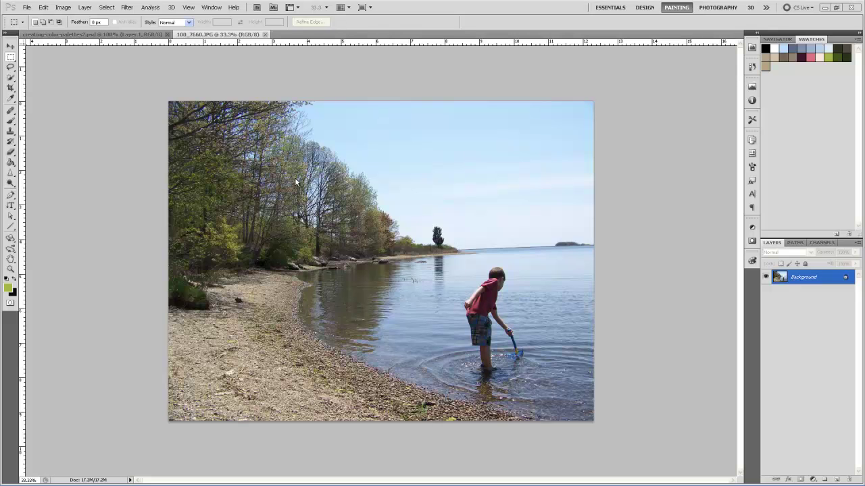
- Convert the photo to Indexed Color with 50 colours
click(62, 6)
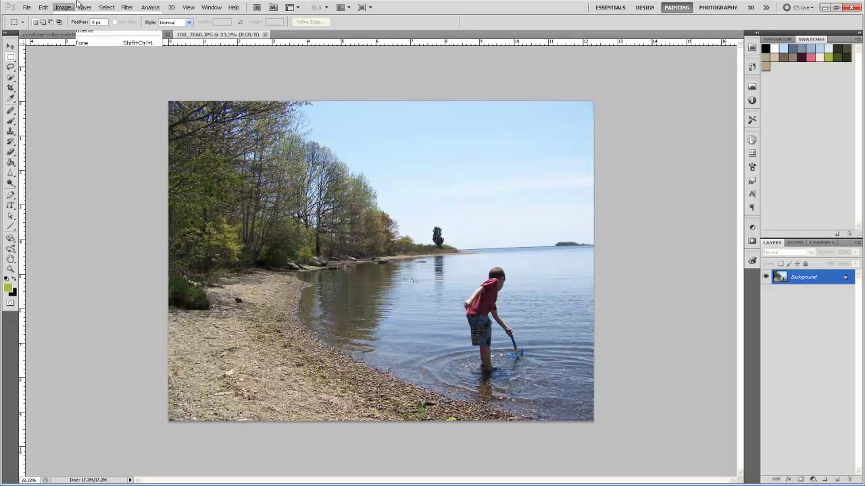
key(Right)
click(61, 7)
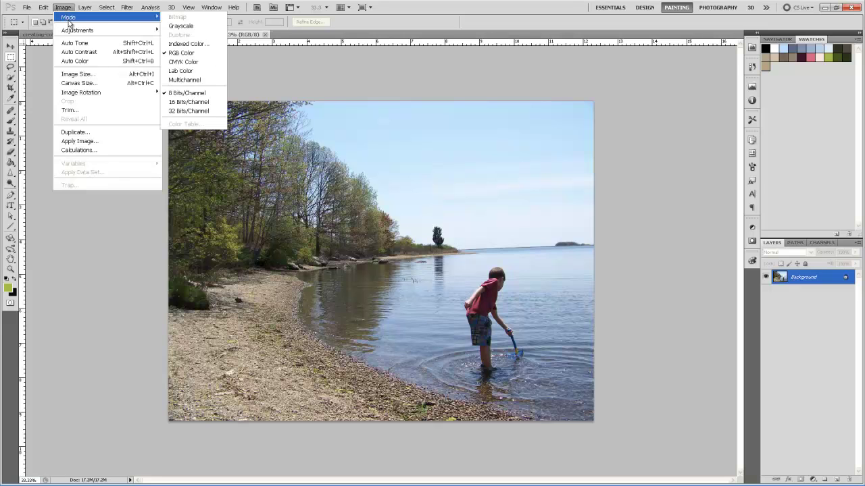
mouse_move(158, 21)
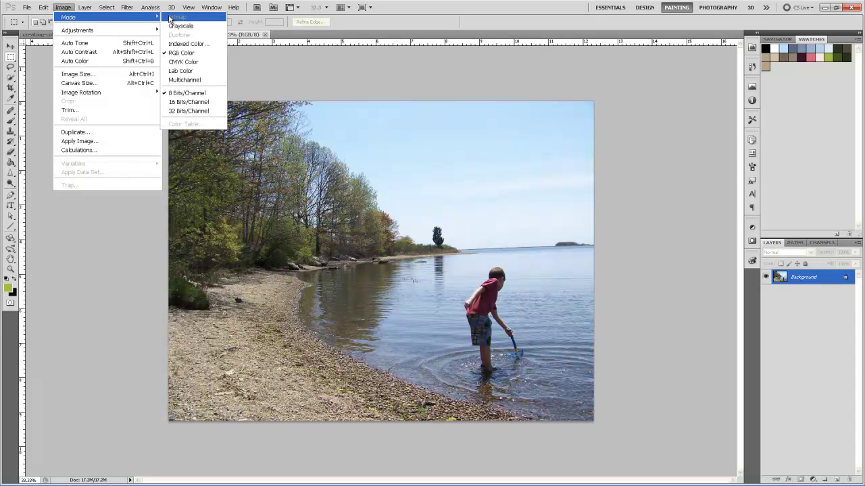
click(201, 44)
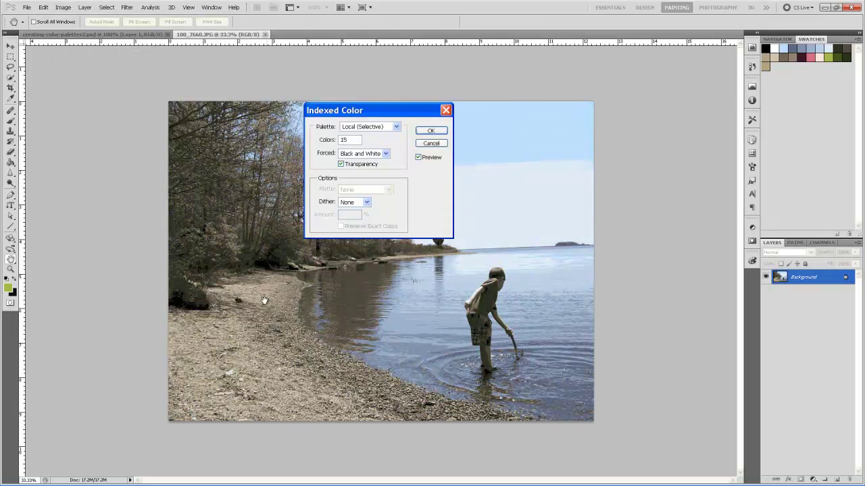
double_click(350, 139)
text(50)
click(430, 132)
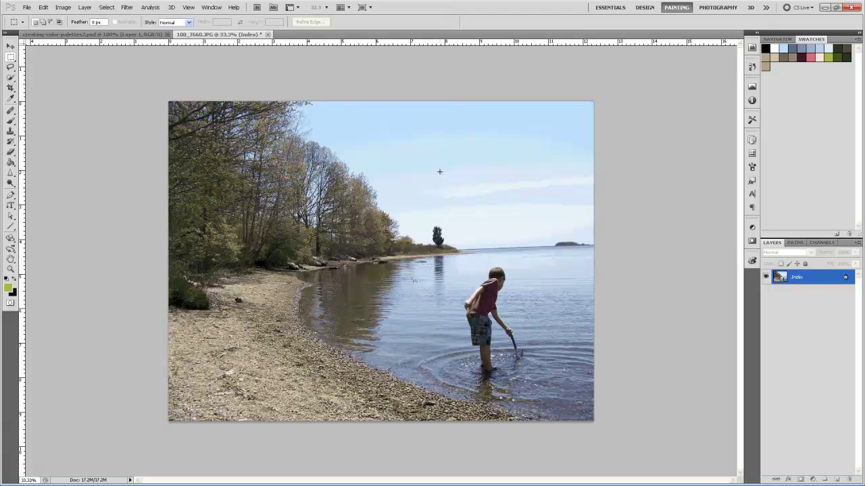
- Redo the Indexed Color conversion with 15 colours instead
click(63, 7)
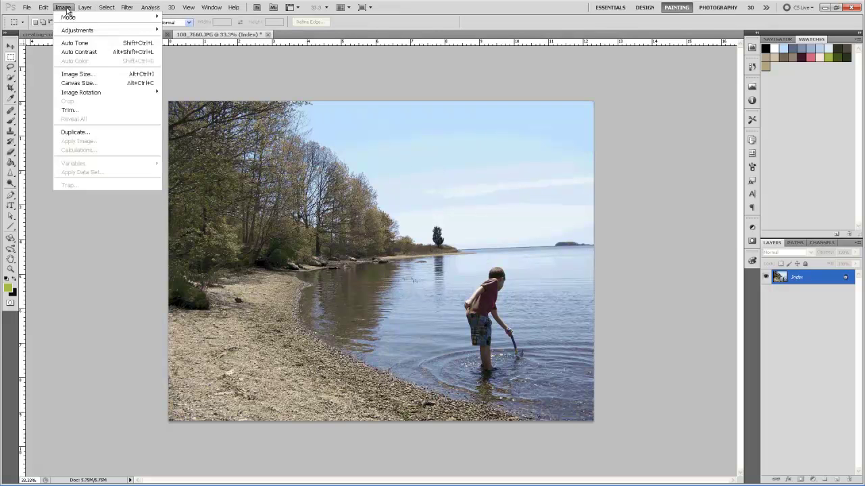
mouse_move(89, 18)
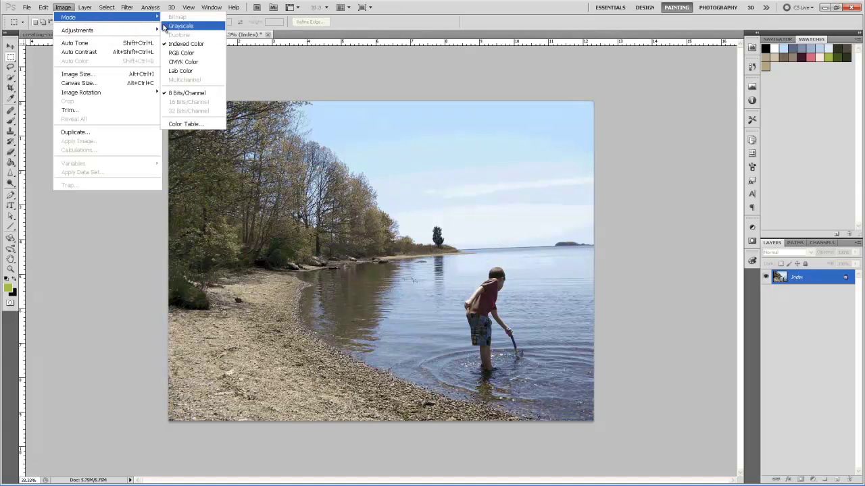
click(205, 44)
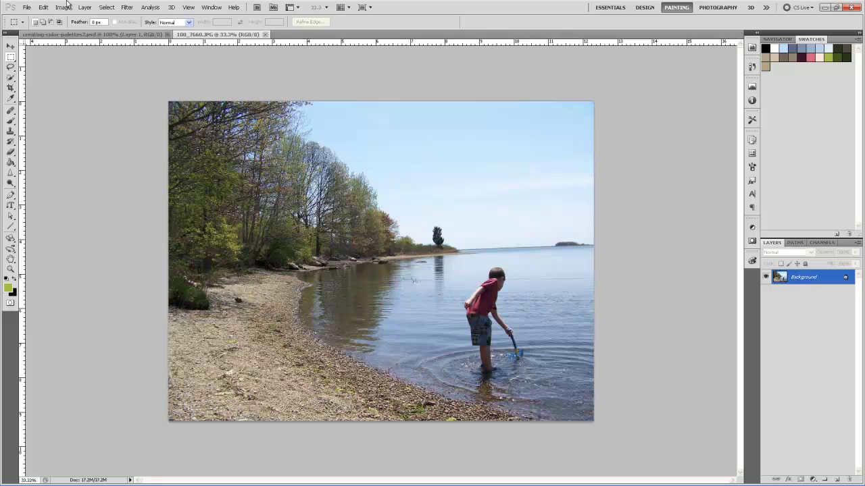
click(68, 8)
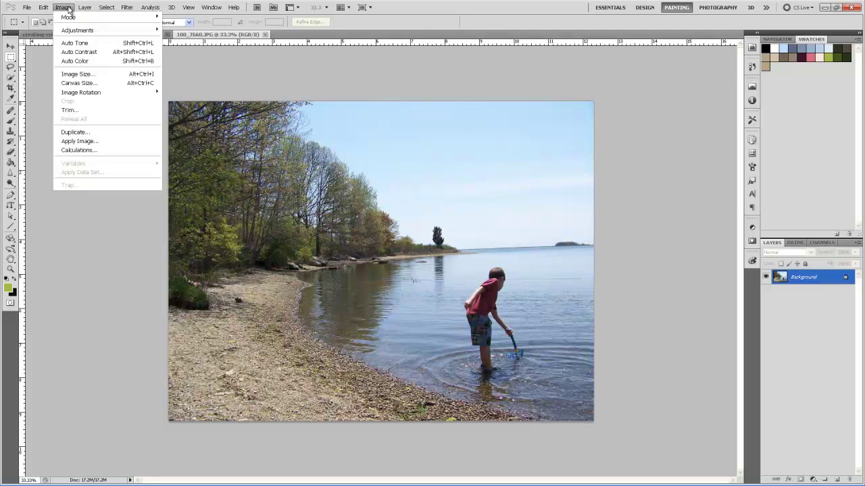
mouse_move(69, 16)
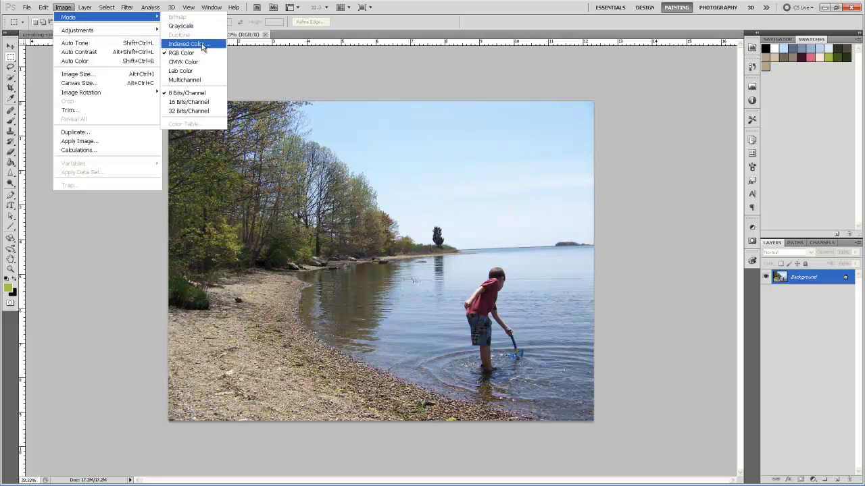
click(201, 43)
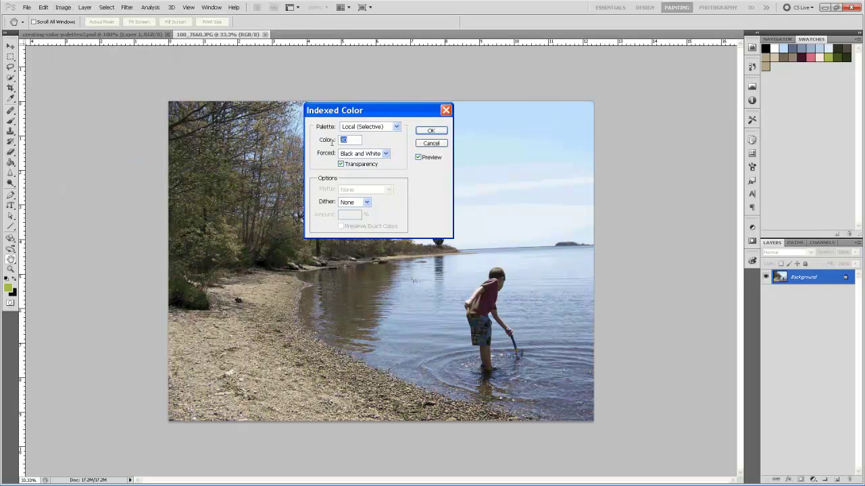
text(15)
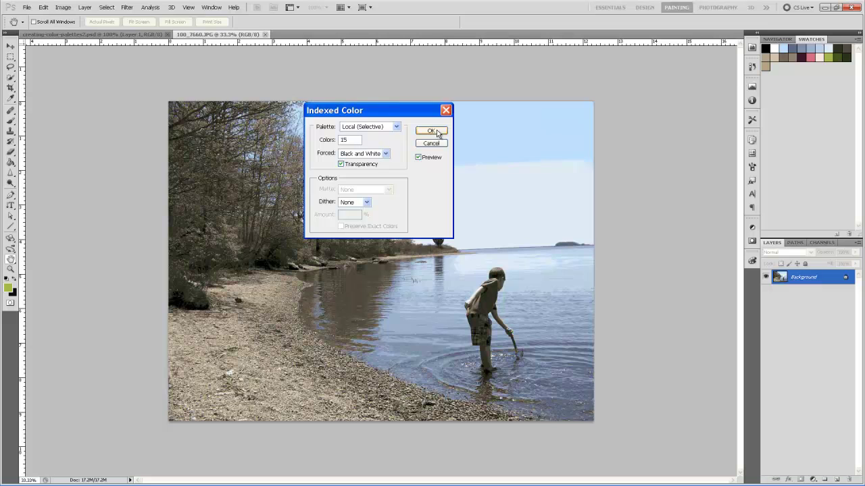
click(434, 132)
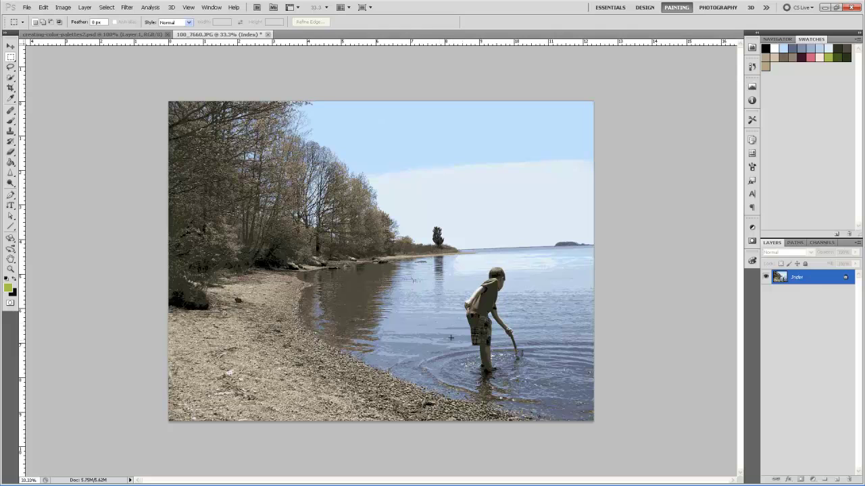
- Save the photo's Color Table as ocean.act, replacing the existing file, then close the table
click(63, 7)
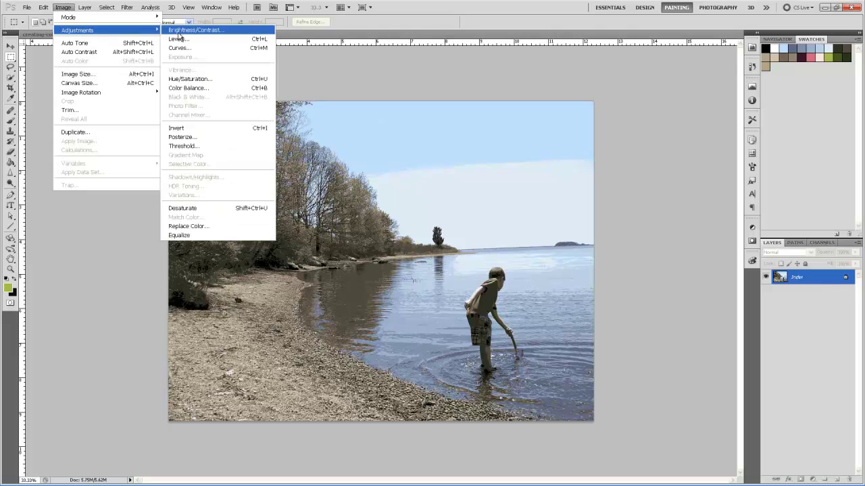
mouse_move(125, 17)
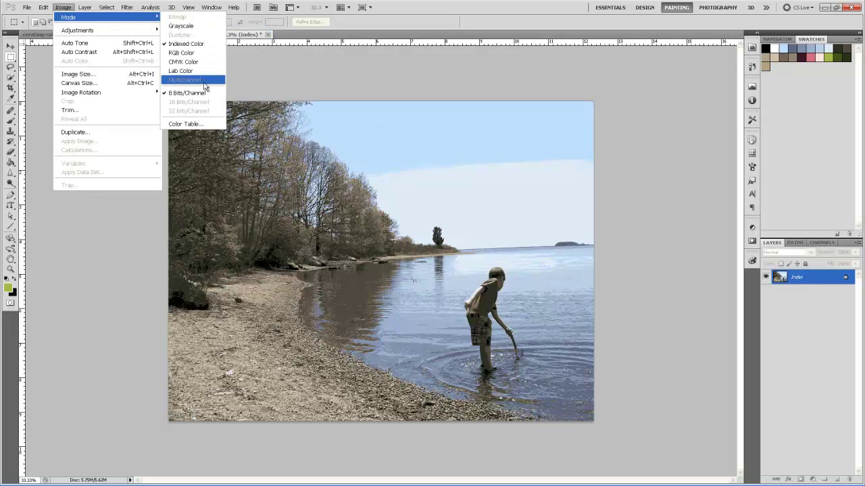
click(207, 126)
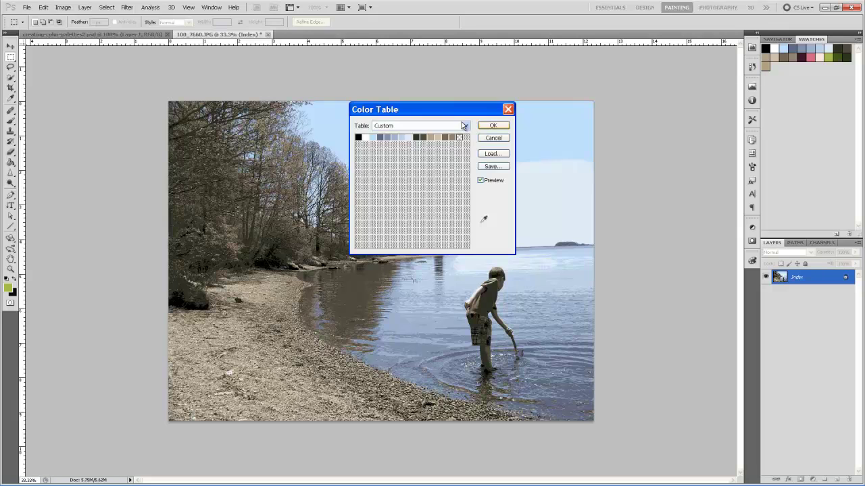
click(499, 166)
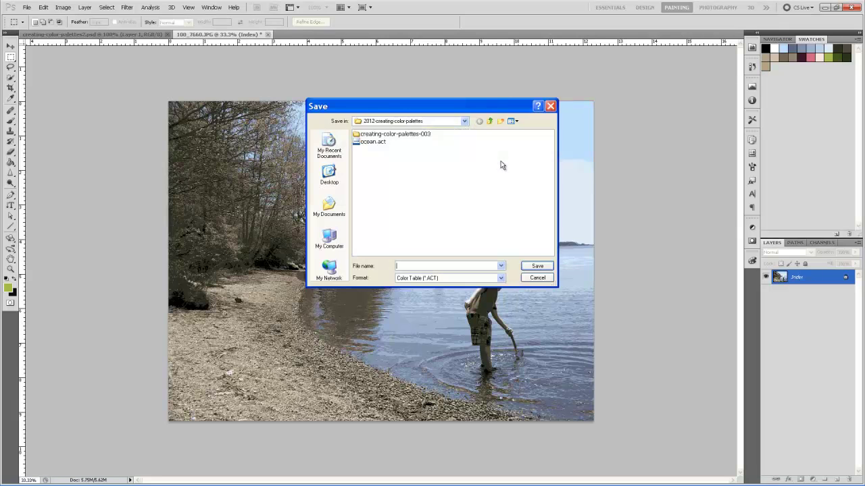
click(379, 144)
click(537, 268)
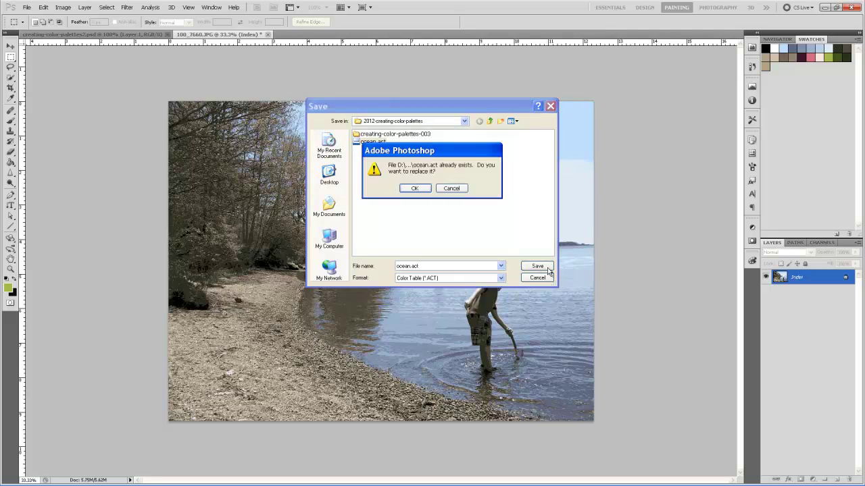
click(421, 189)
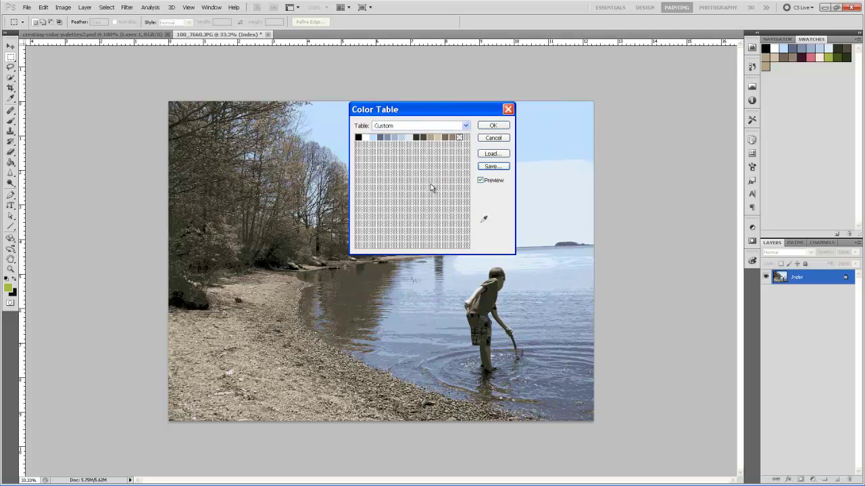
click(498, 138)
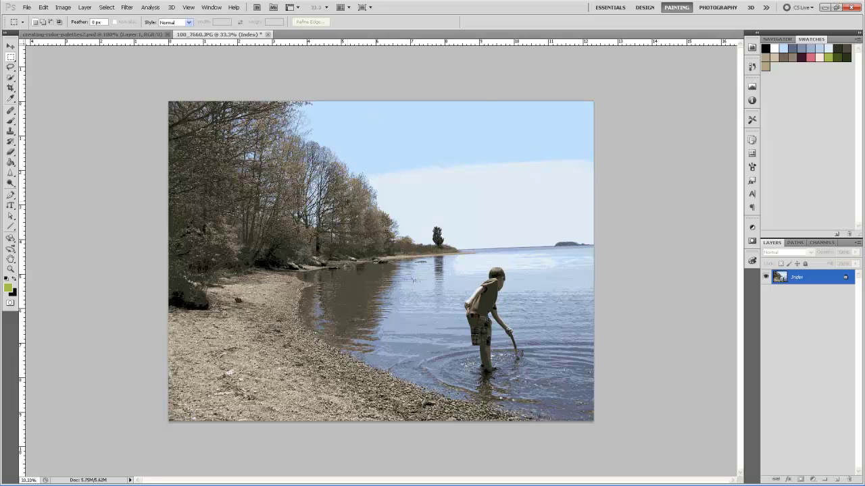
- Undo back to RGB, float the Swatches panel, and open its panel menu
key(ctrl+z)
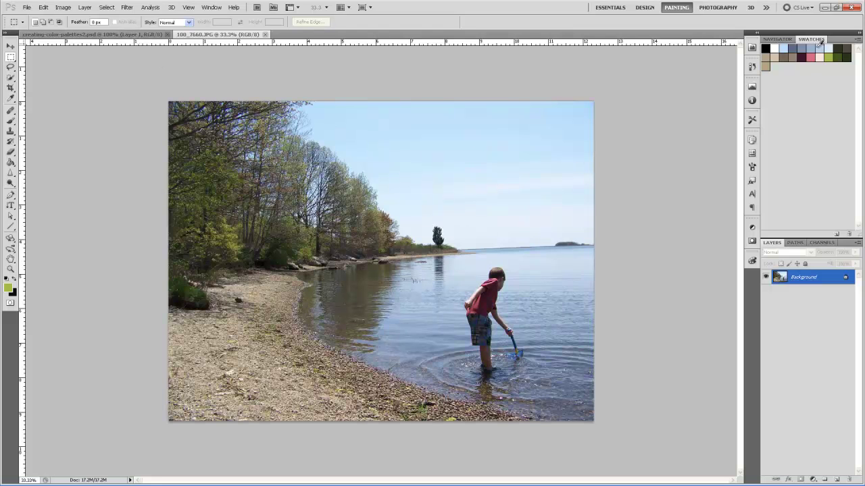
drag(815, 43, 655, 99)
click(694, 103)
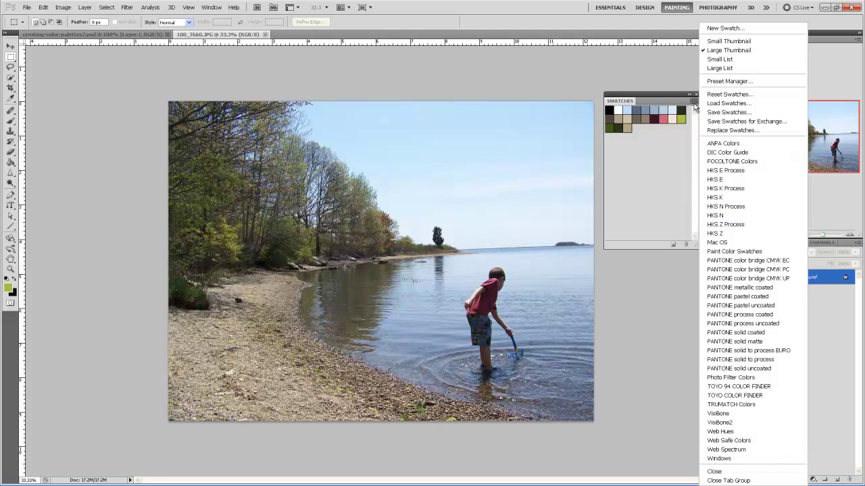
click(718, 96)
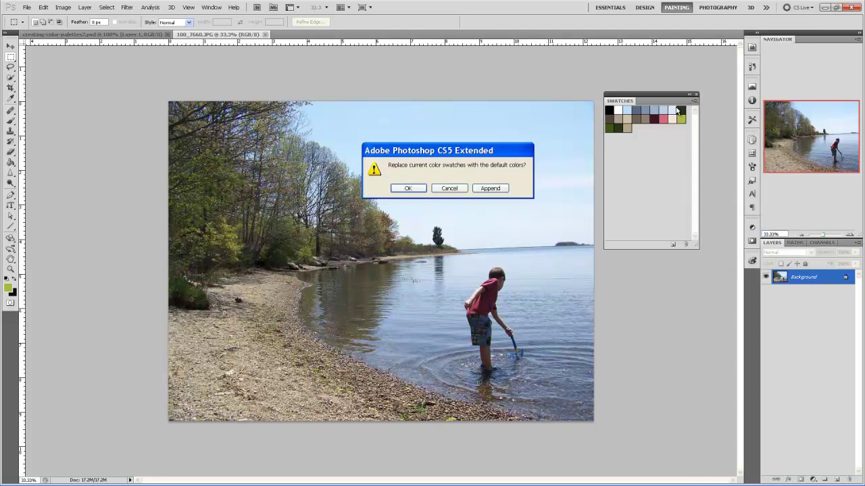
click(449, 188)
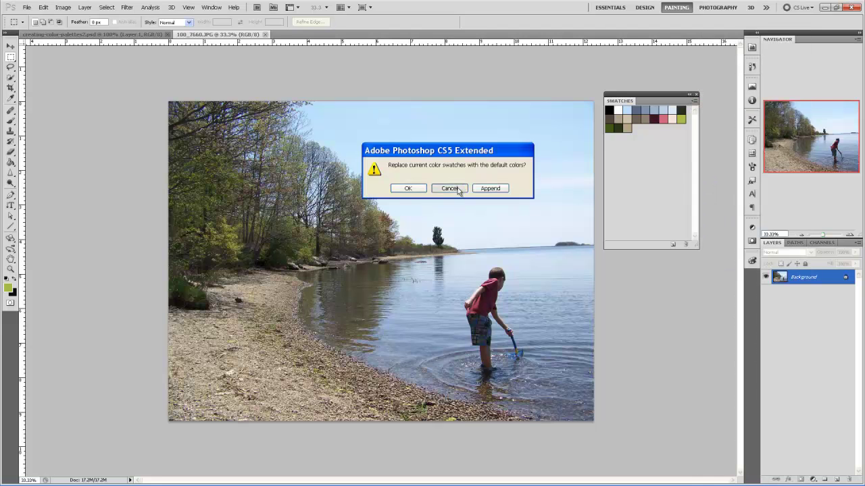
click(693, 103)
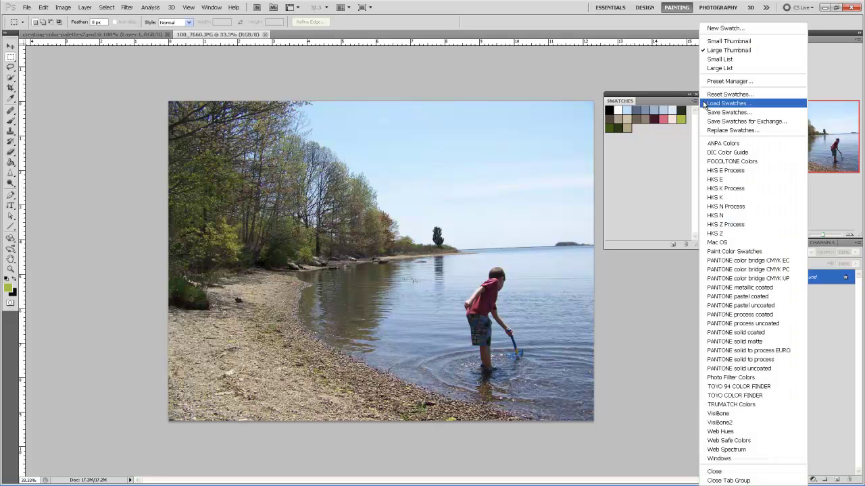
- Replace the swatches with ocean.act, loaded as a Color Table (*.ACT) file
click(741, 133)
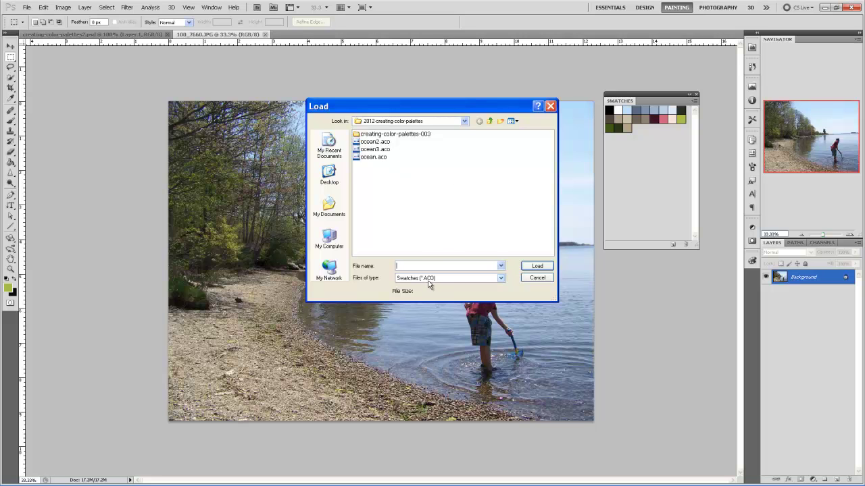
click(501, 278)
click(492, 291)
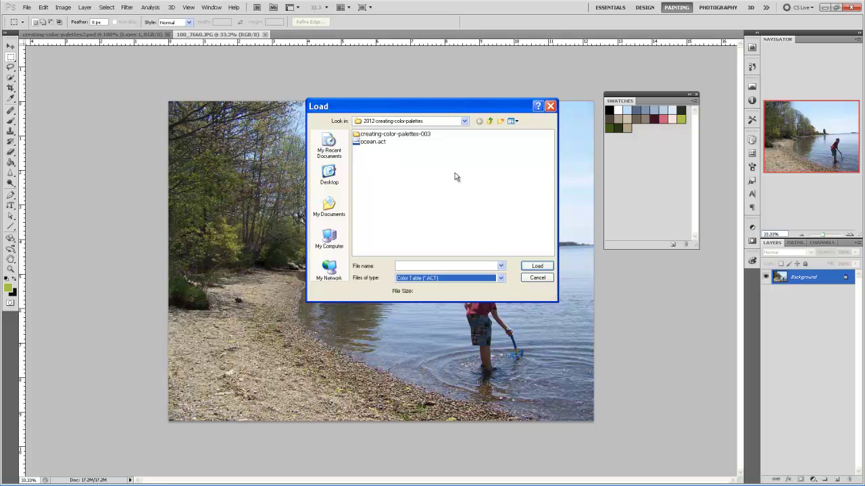
click(373, 142)
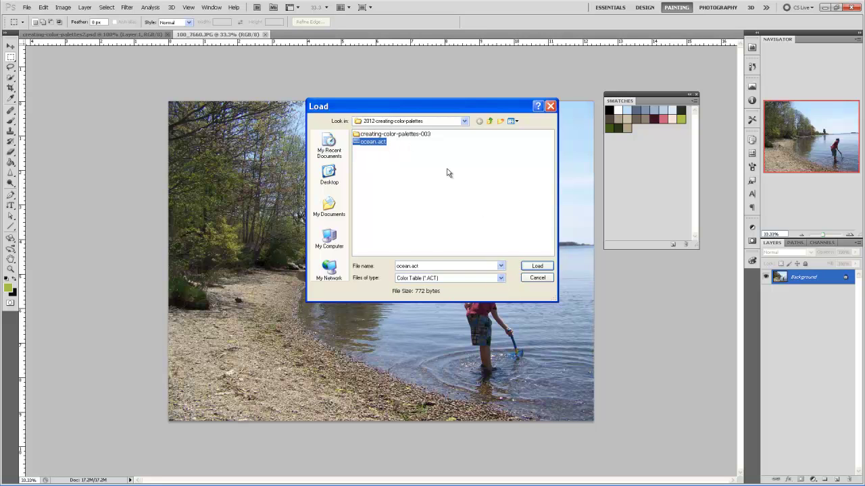
click(535, 266)
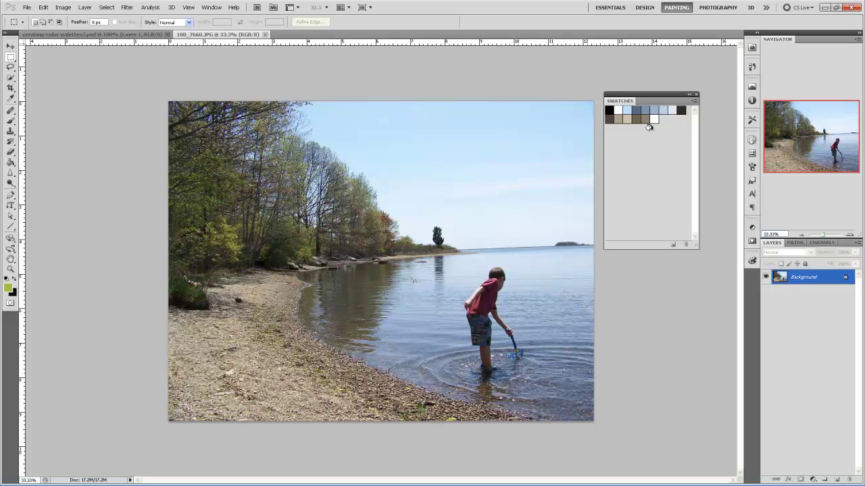
- Open and cancel the foreground Color Picker, then delete the last brown swatch
click(9, 289)
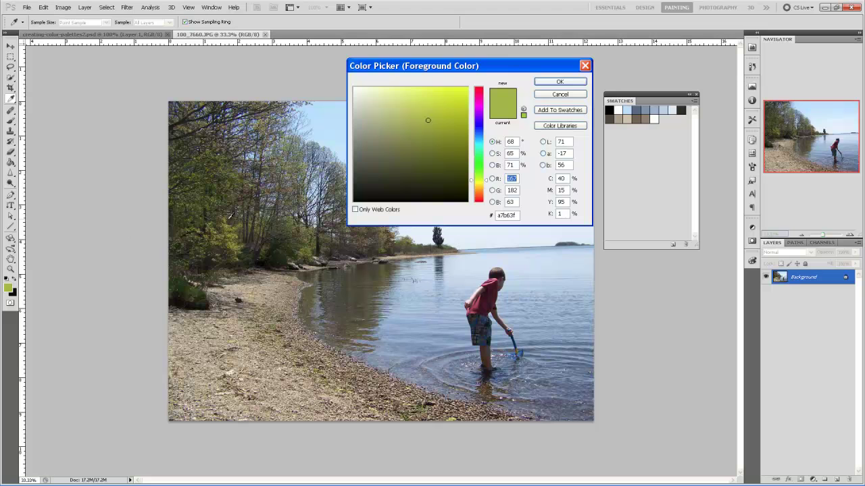
click(618, 110)
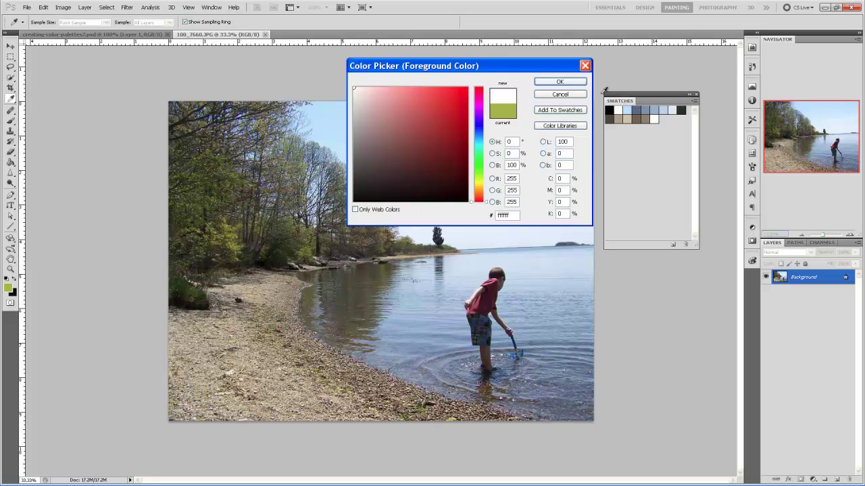
click(585, 66)
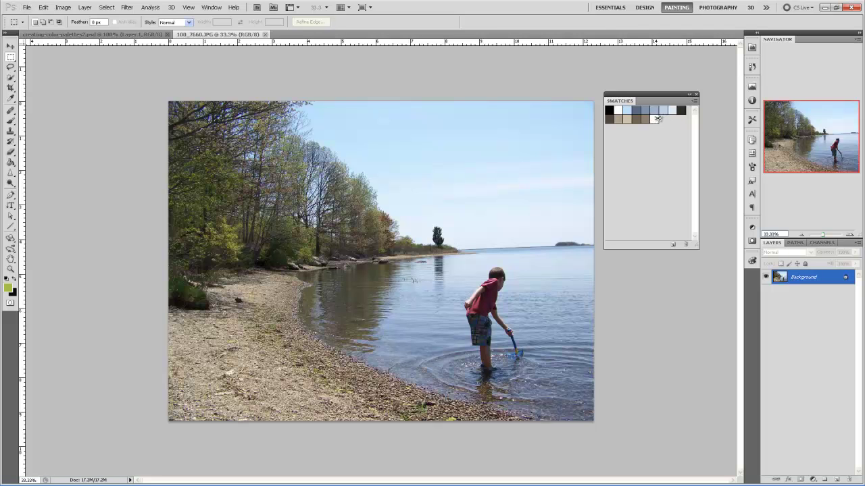
alt+click(656, 118)
- Eyedrop maroon from the boy's shirt and add it as Swatch 1
key(i)
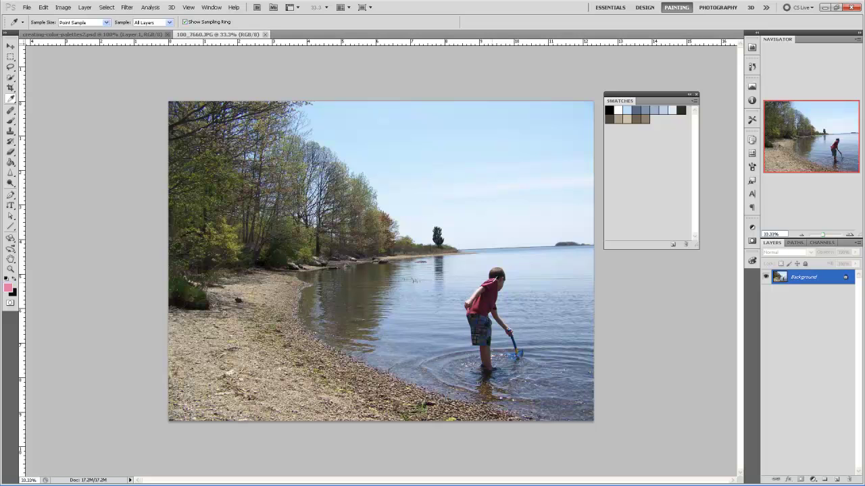
click(491, 282)
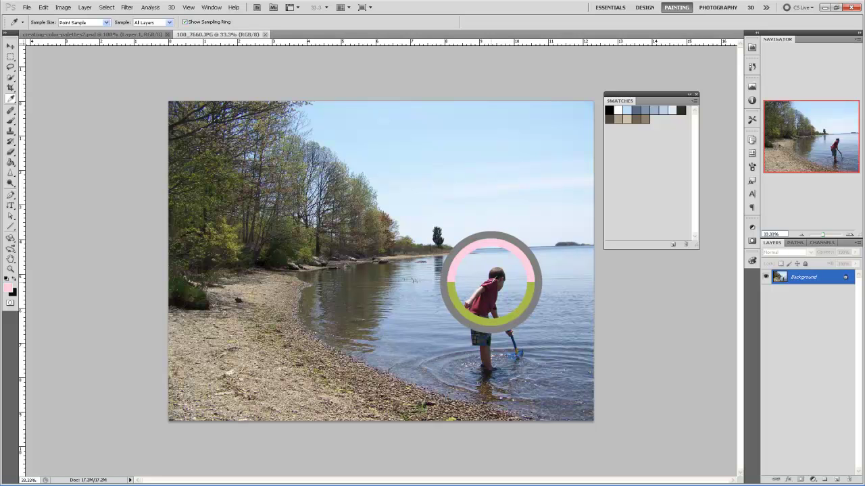
drag(491, 281, 469, 301)
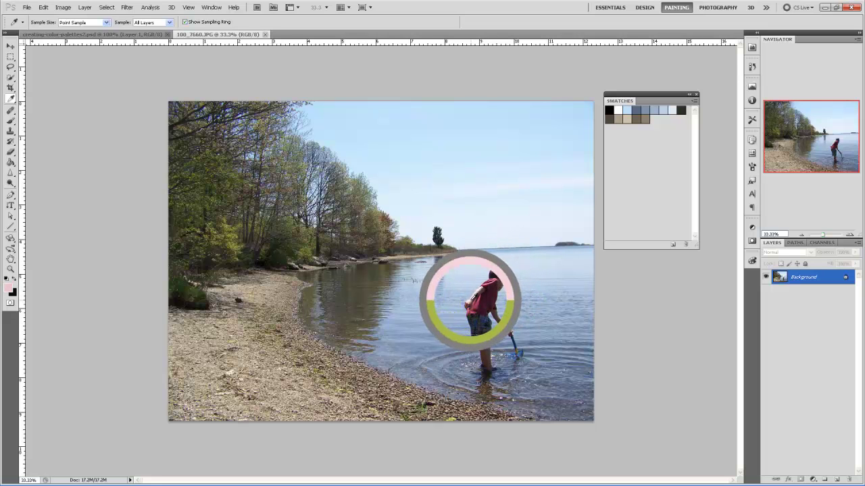
drag(470, 301, 488, 285)
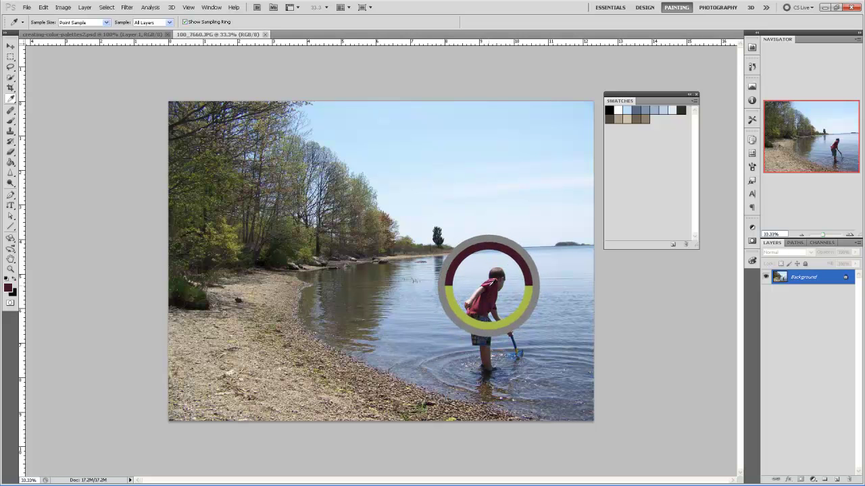
drag(489, 286, 500, 269)
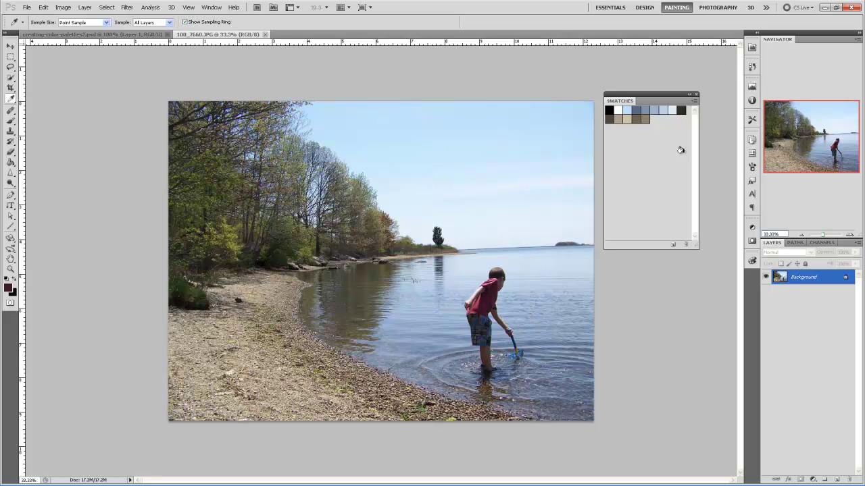
click(662, 120)
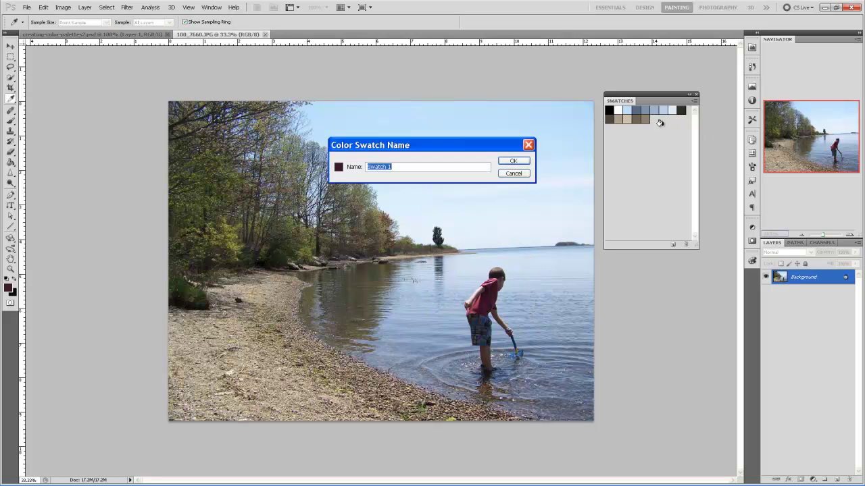
click(514, 161)
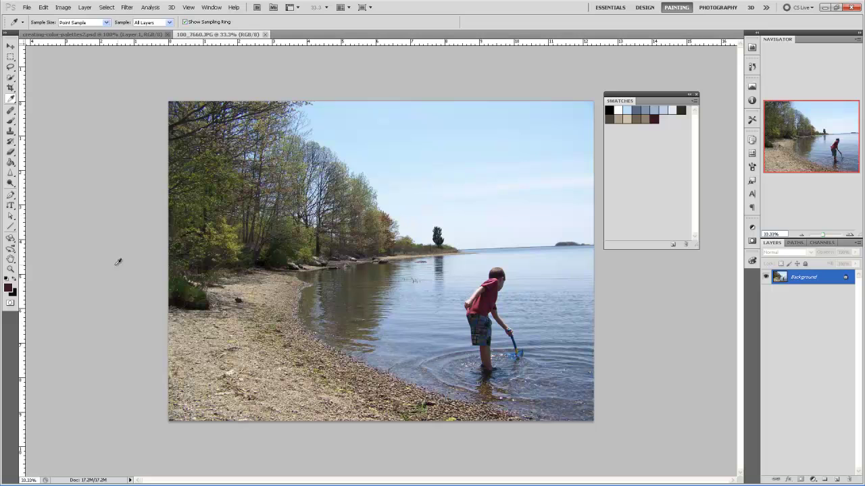
click(9, 288)
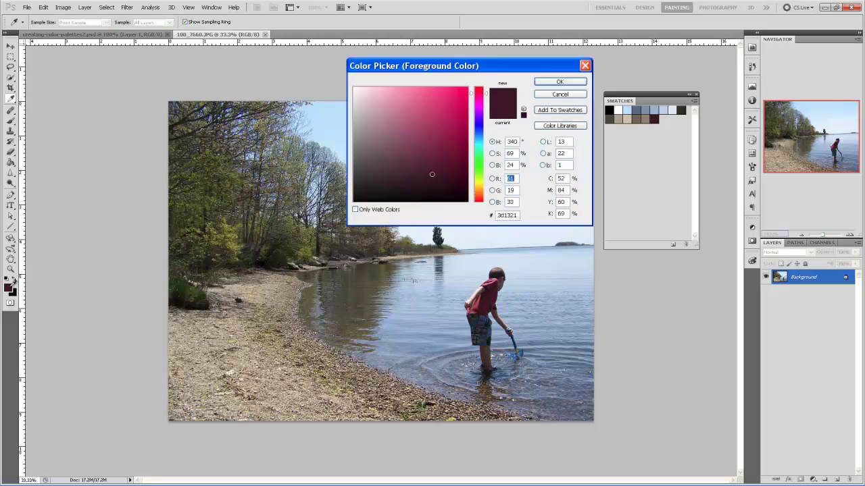
- Sample two reds and a light pink from the boy's shirt as new swatches
click(585, 65)
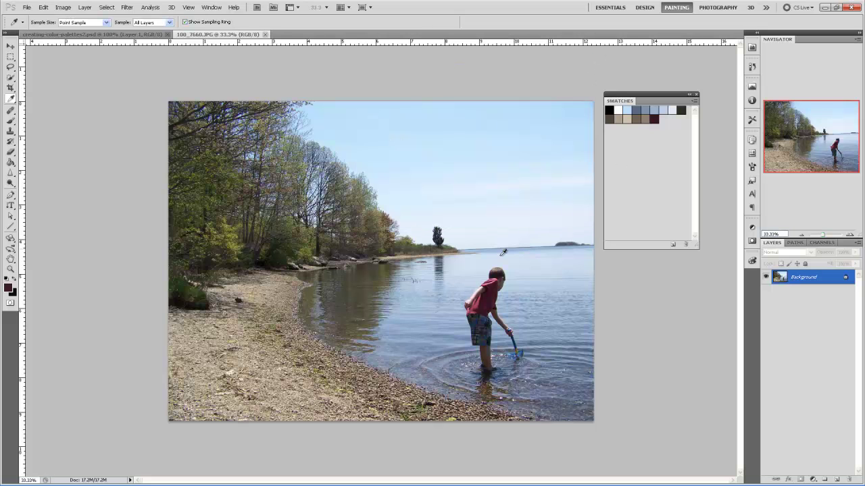
mouse_move(485, 285)
mouse_down()
mouse_move(478, 302)
mouse_move(485, 292)
mouse_up()
click(668, 120)
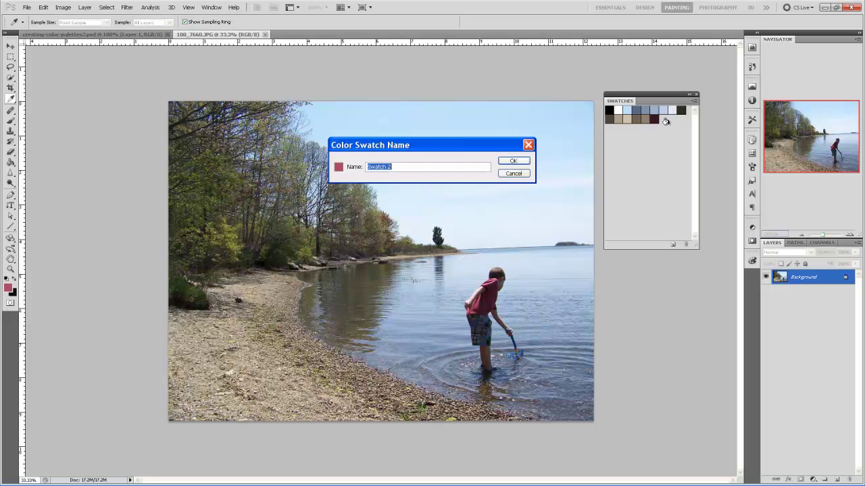
click(513, 163)
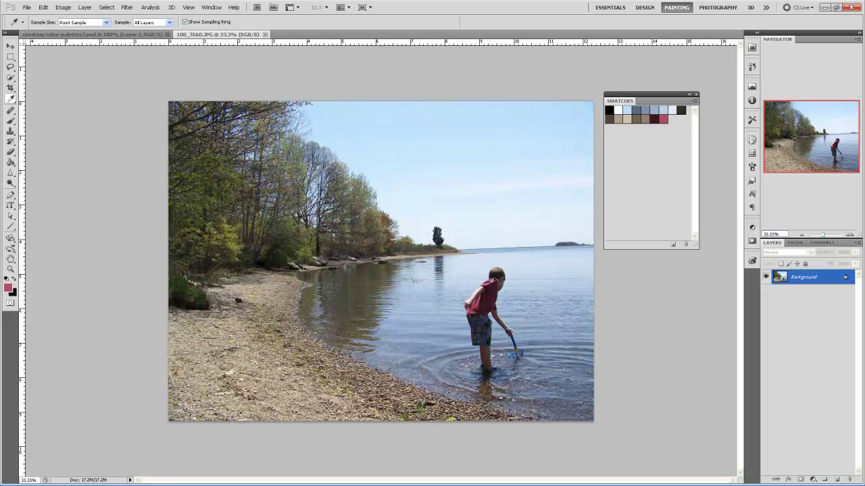
click(495, 277)
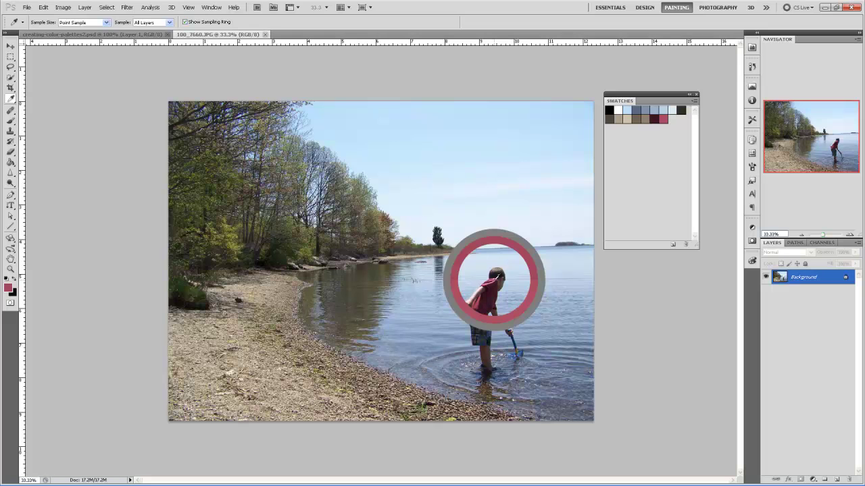
click(676, 120)
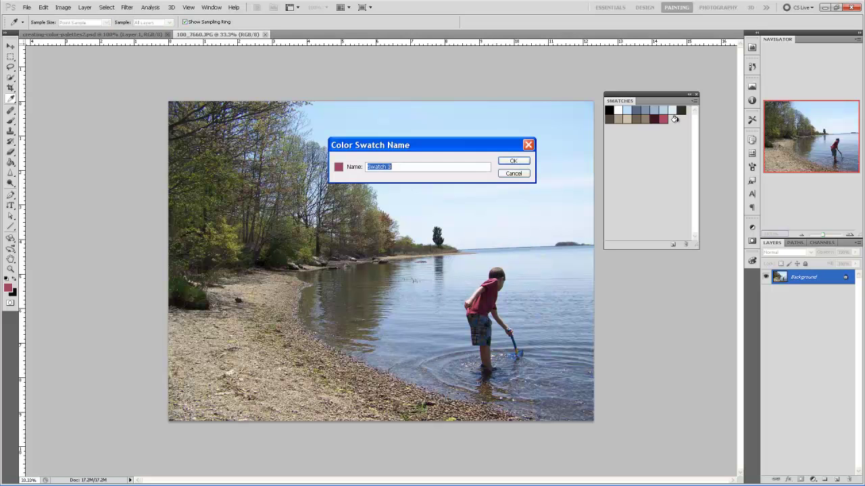
click(519, 161)
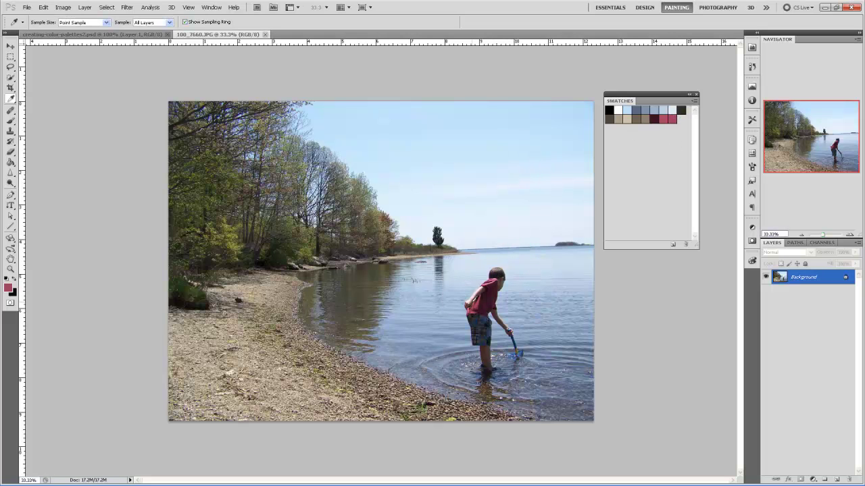
click(476, 293)
click(684, 122)
click(523, 163)
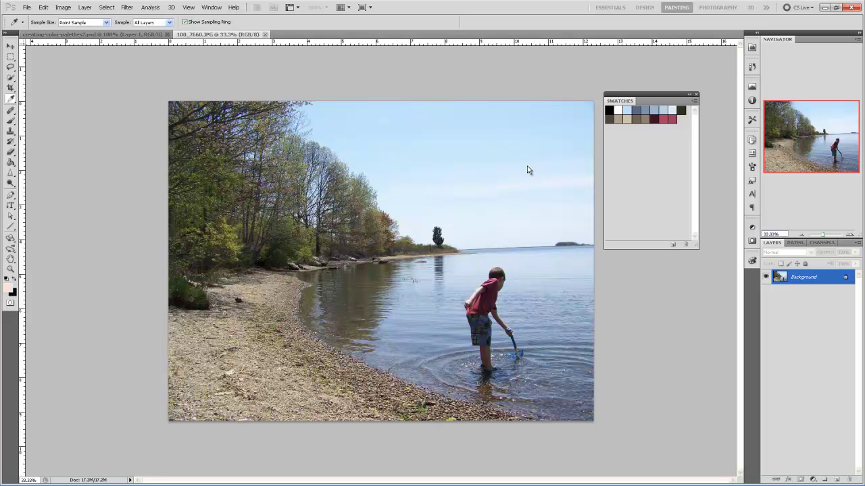
- Sample olive green from the trees and a tan shade, adding Swatches 5 and 6
click(233, 240)
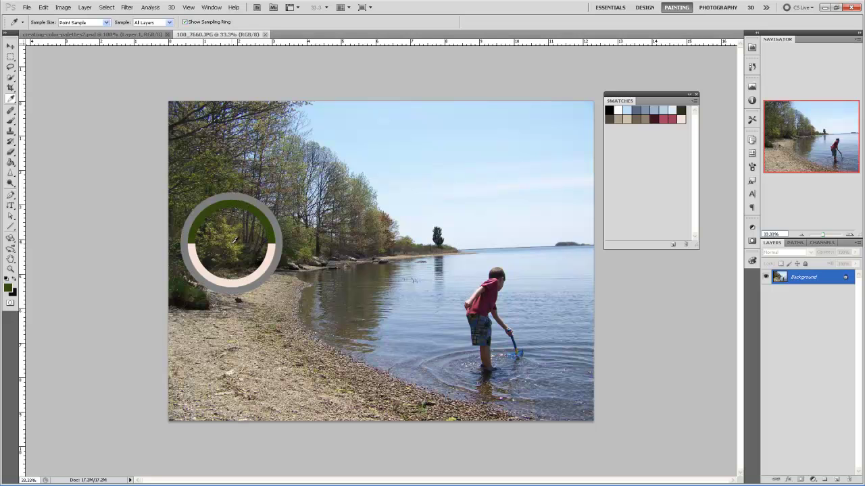
drag(234, 240, 237, 238)
click(633, 136)
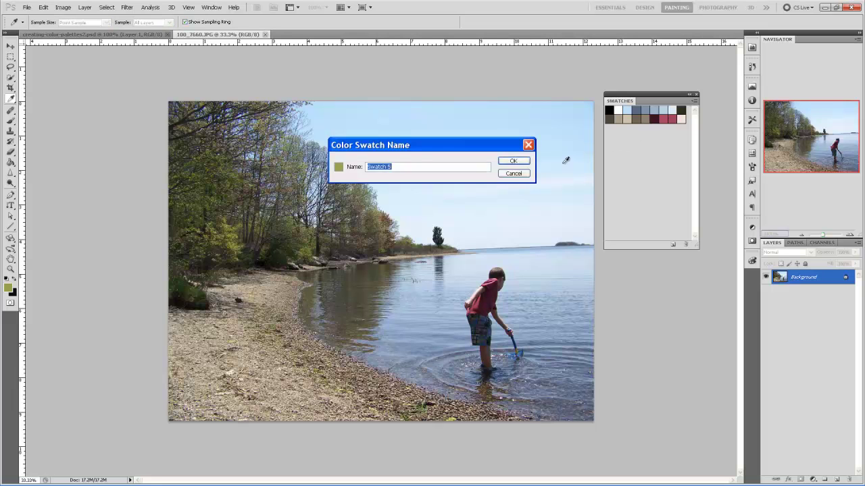
click(511, 164)
click(232, 246)
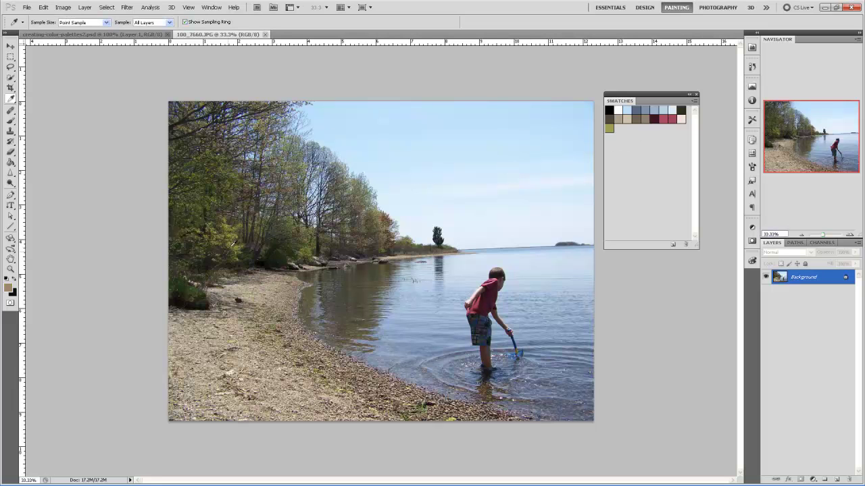
click(629, 133)
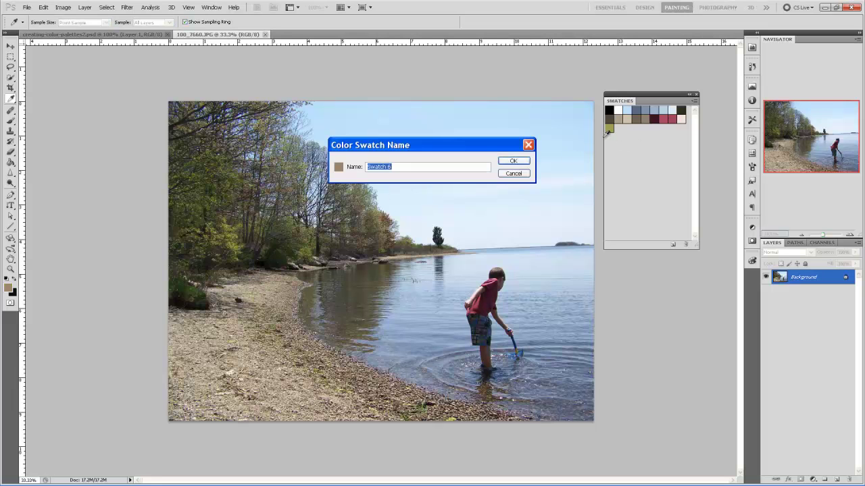
click(518, 162)
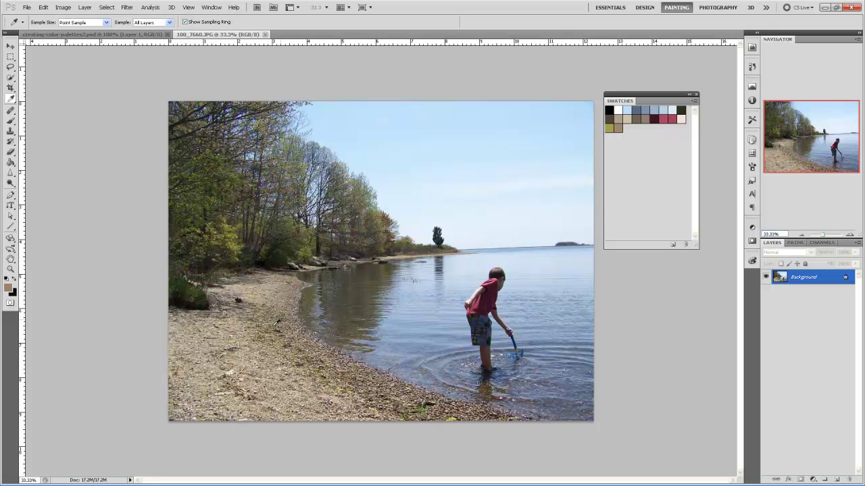
- Save the swatch set as ocean.aco, confirming the overwrite
click(693, 101)
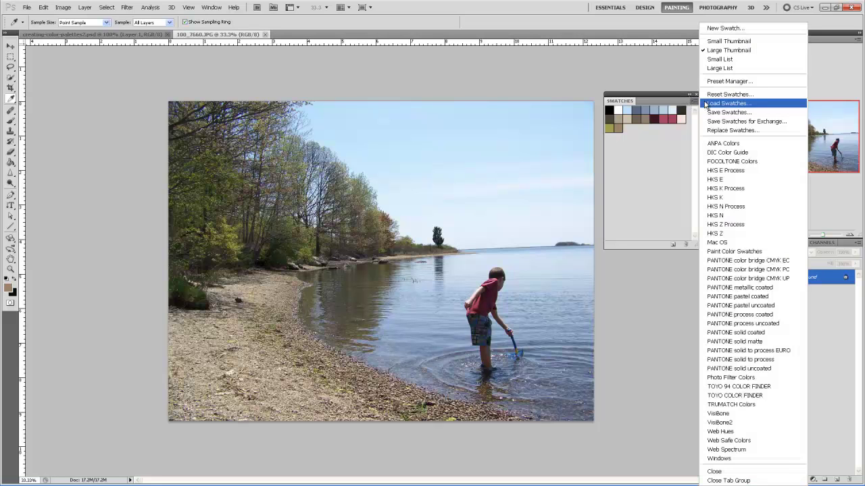
click(740, 114)
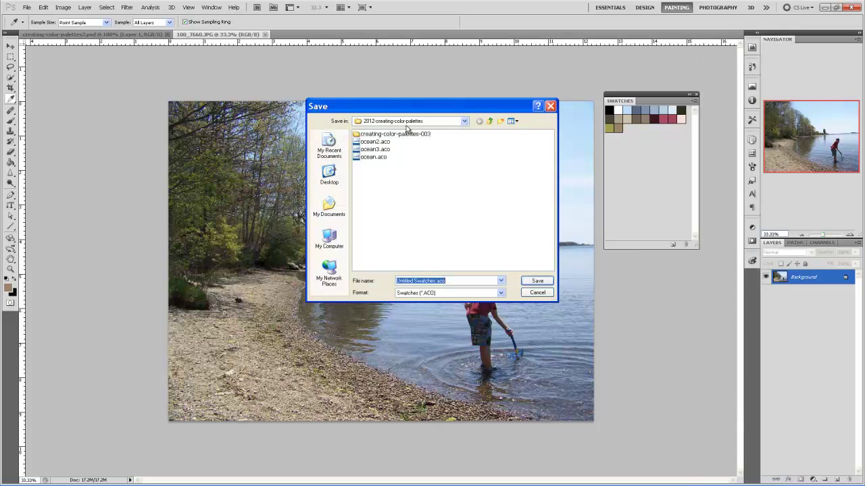
click(378, 157)
click(532, 283)
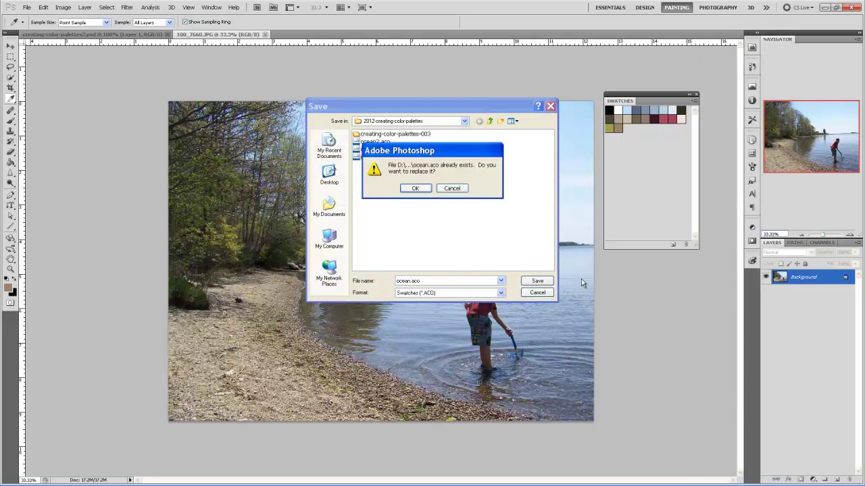
click(415, 189)
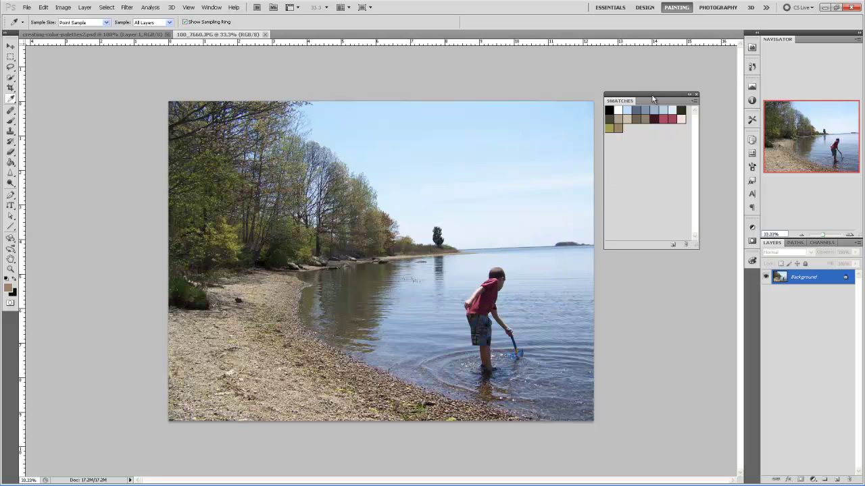
- Move the Swatches panel aside and switch to creating-color-palettes2.psd
click(695, 94)
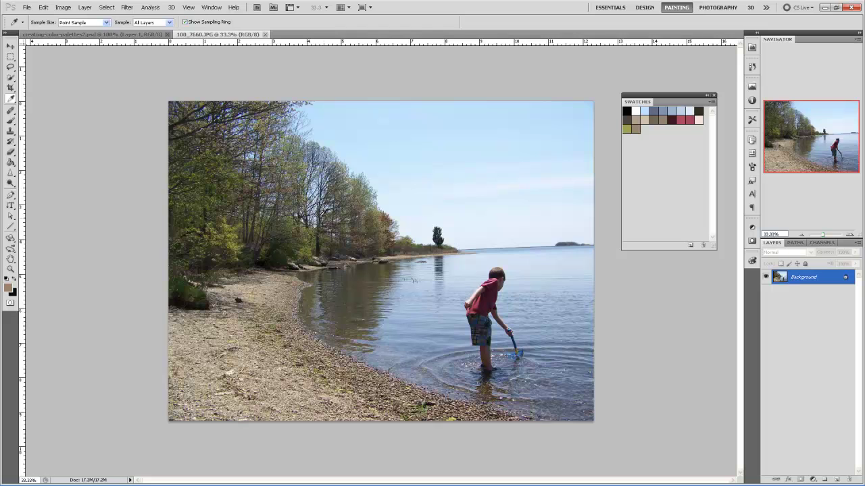
click(143, 37)
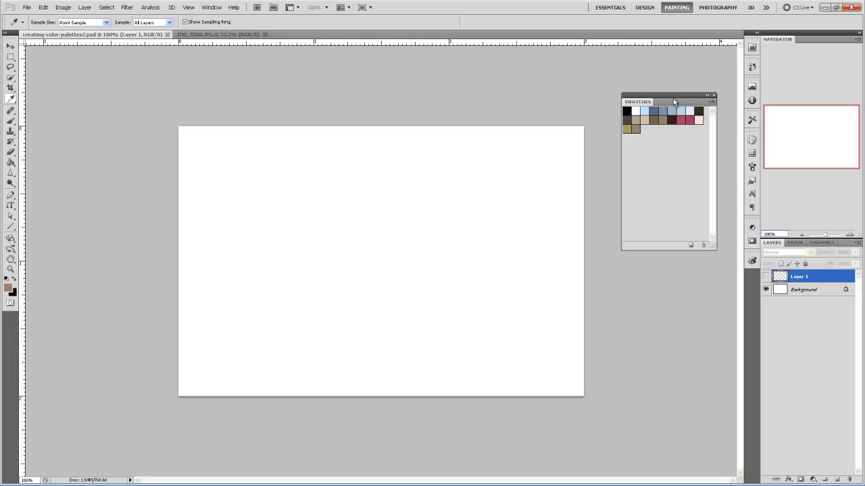
drag(676, 100, 670, 128)
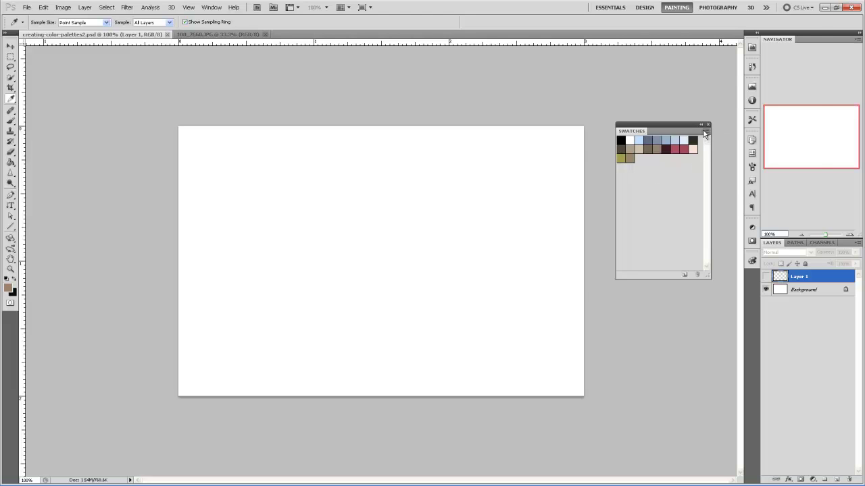
click(705, 133)
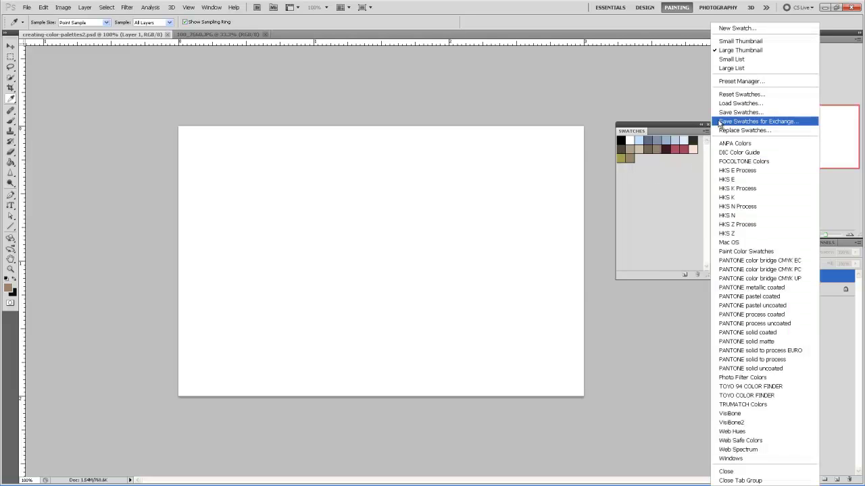
click(738, 71)
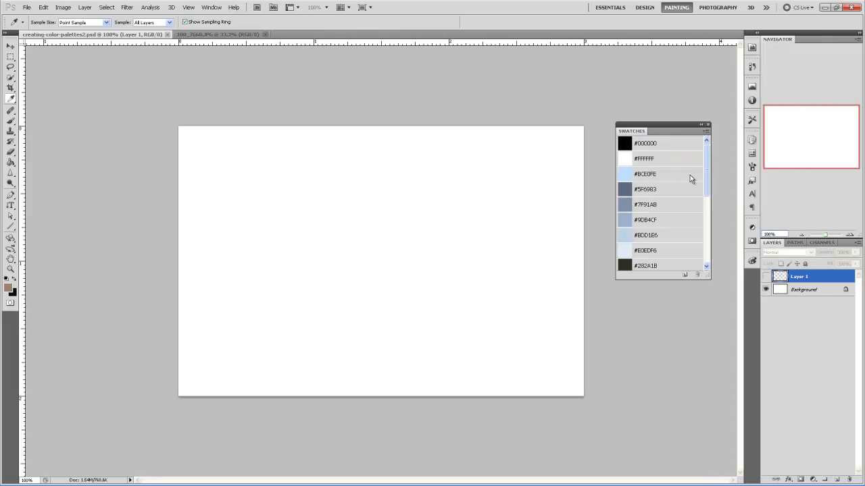
scroll(697, 232, down, 6)
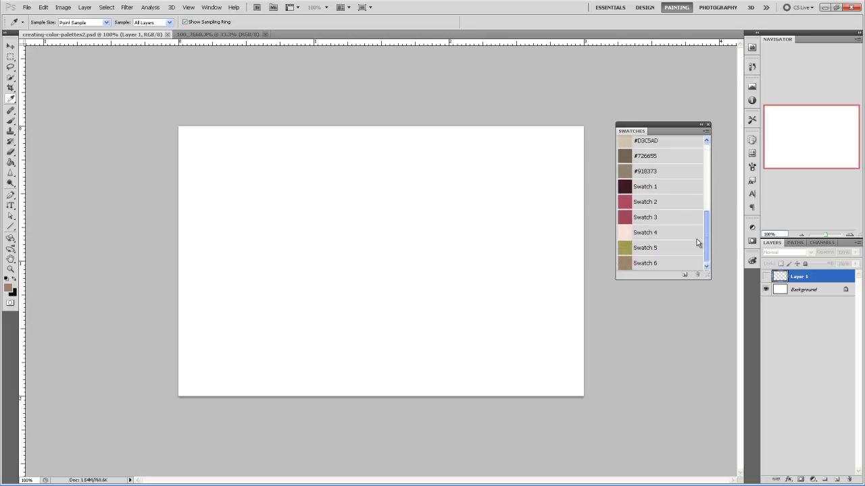
click(705, 133)
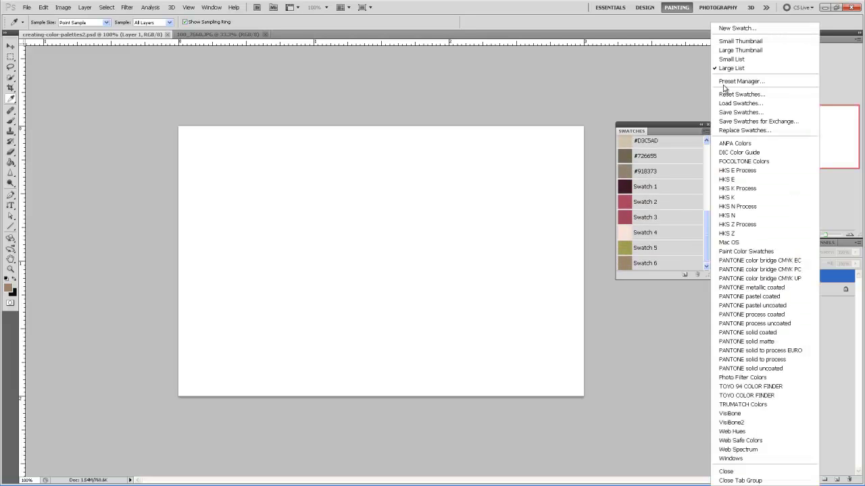
click(751, 60)
click(702, 132)
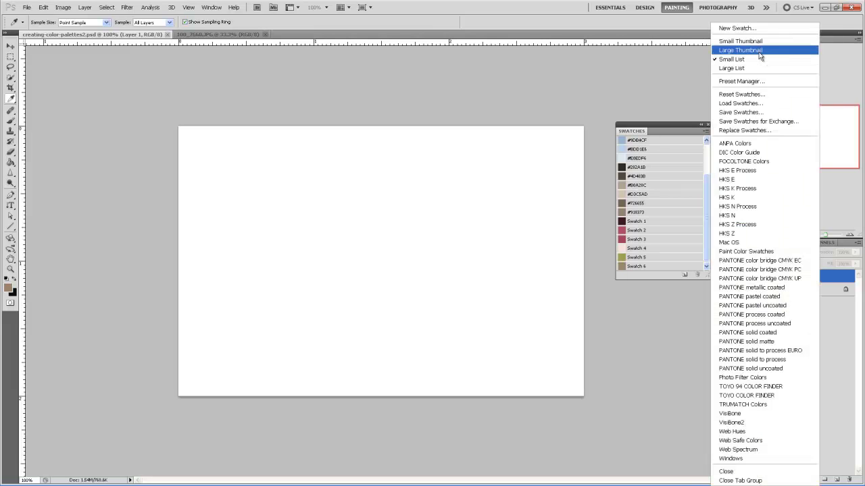
click(753, 48)
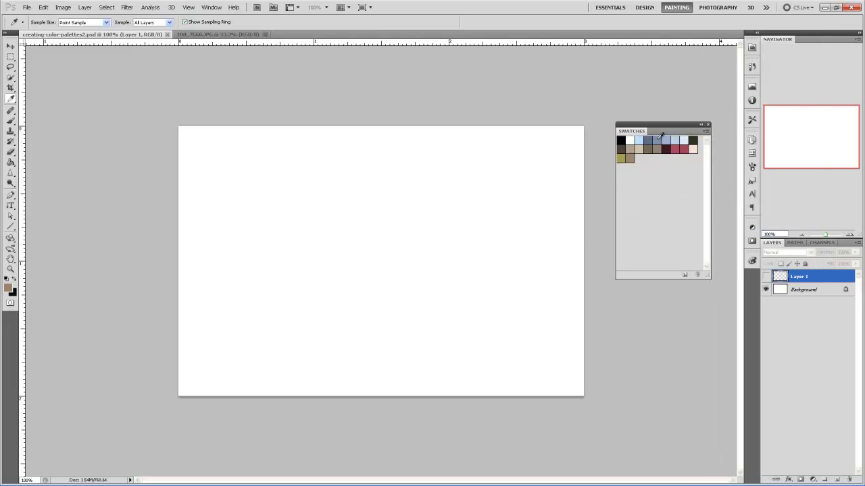
- Select and show Layer 1, then delete all its contents and deselect
click(808, 291)
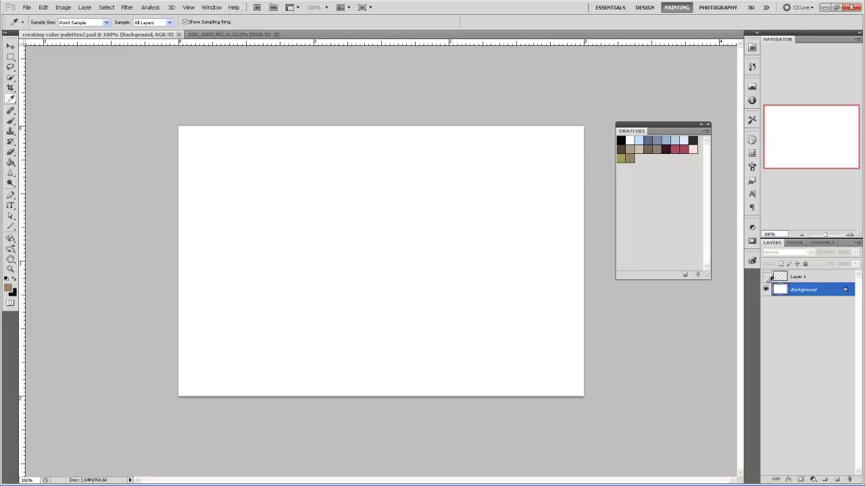
click(806, 277)
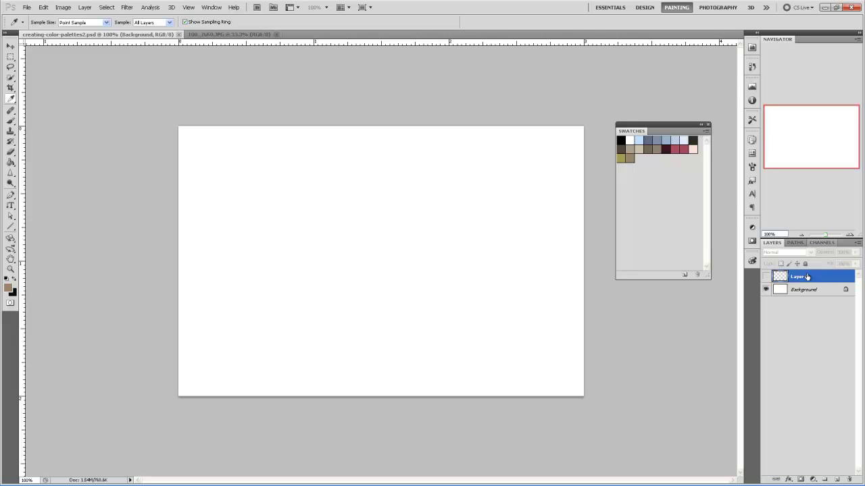
click(766, 277)
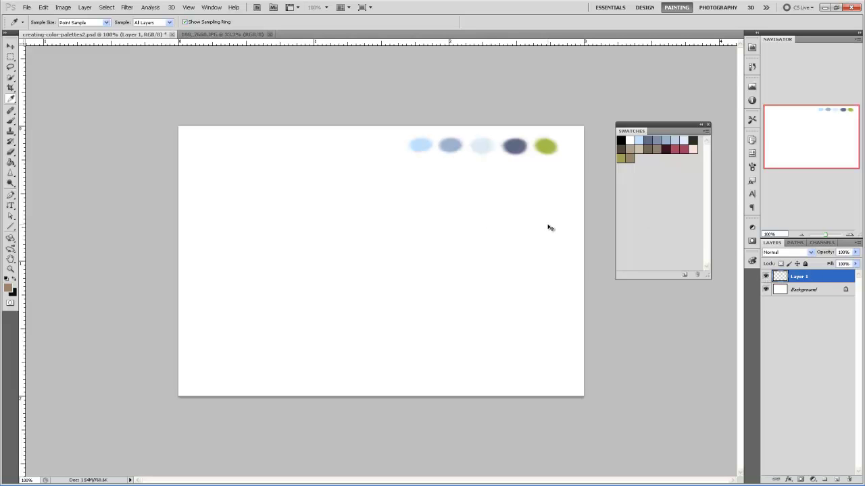
key(ctrl+a)
key(Delete)
key(ctrl+d)
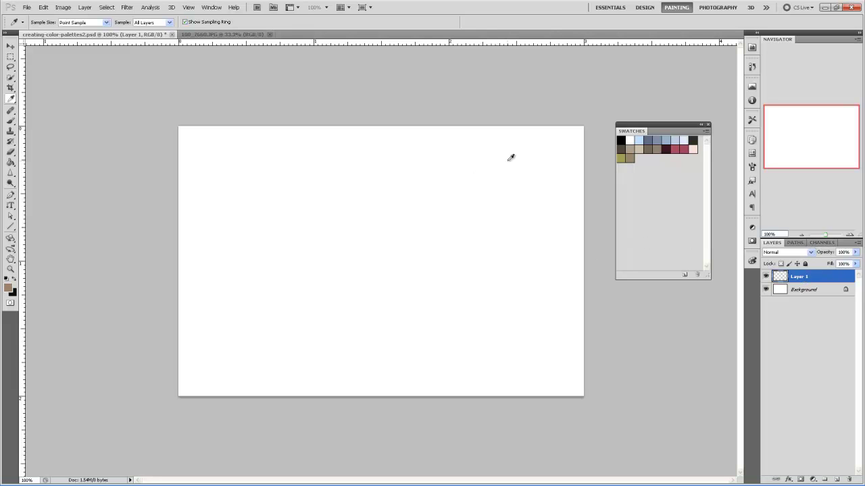
key(b)
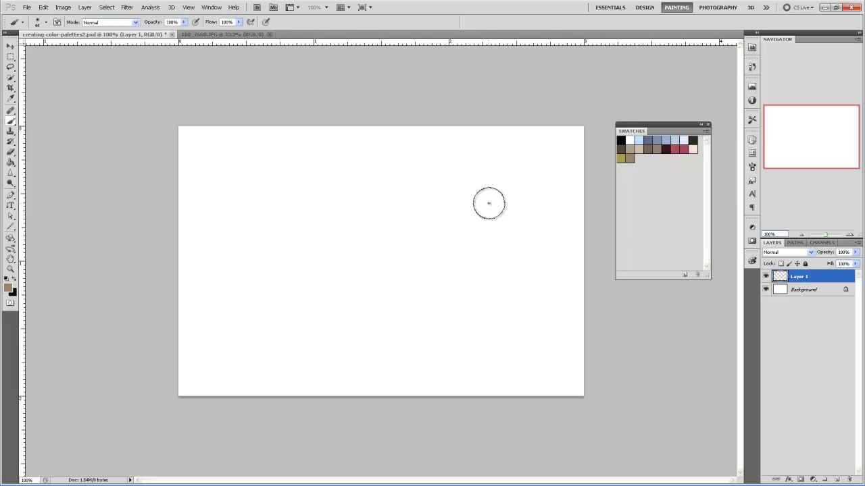
- Make light blue the painting colour, choose the 63 px brush preset, and dab faintly on the canvas
click(639, 140)
right_click(538, 168)
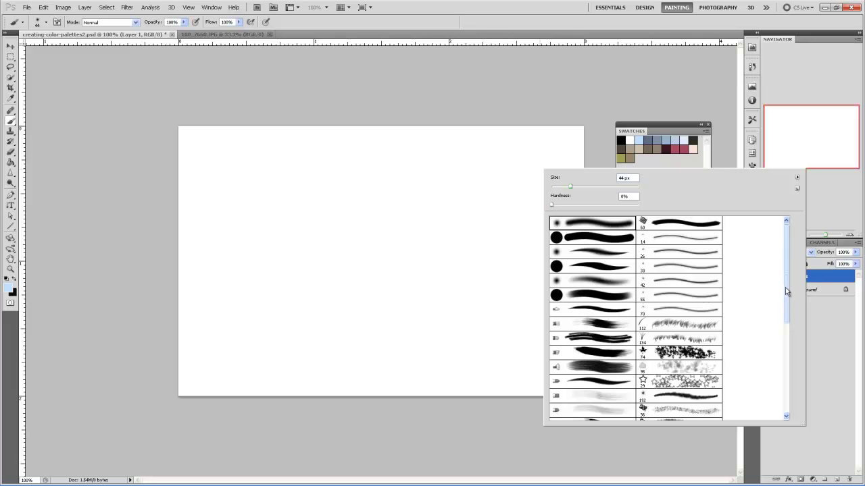
drag(785, 289, 772, 368)
click(678, 345)
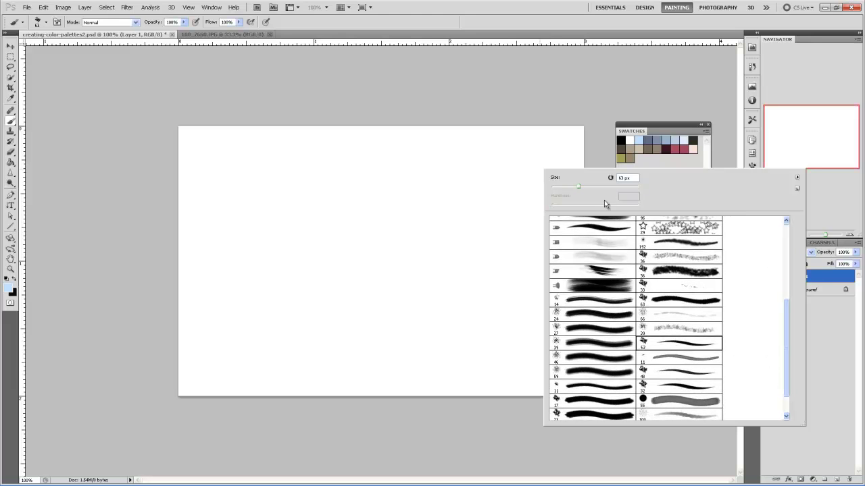
drag(786, 322, 784, 281)
right_click(487, 226)
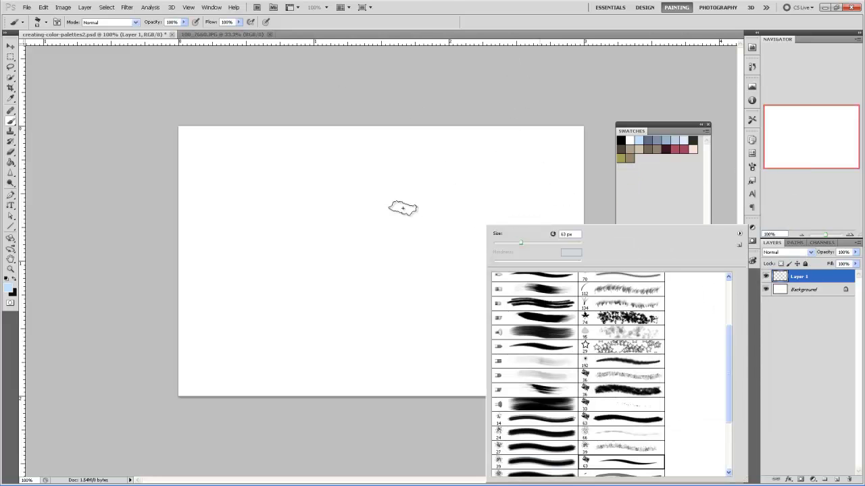
click(392, 213)
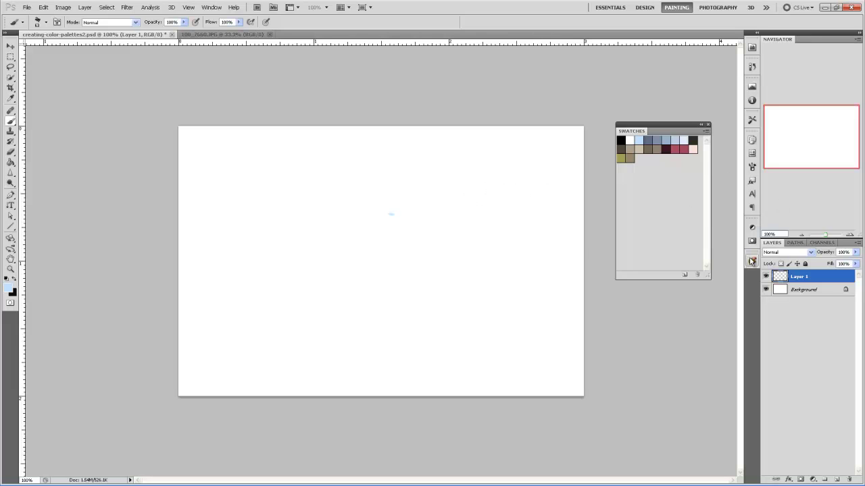
- Turn off Transfer, Shape Dynamics and Dual Brush for the 63 px brush, then collapse the Brush panel
click(750, 167)
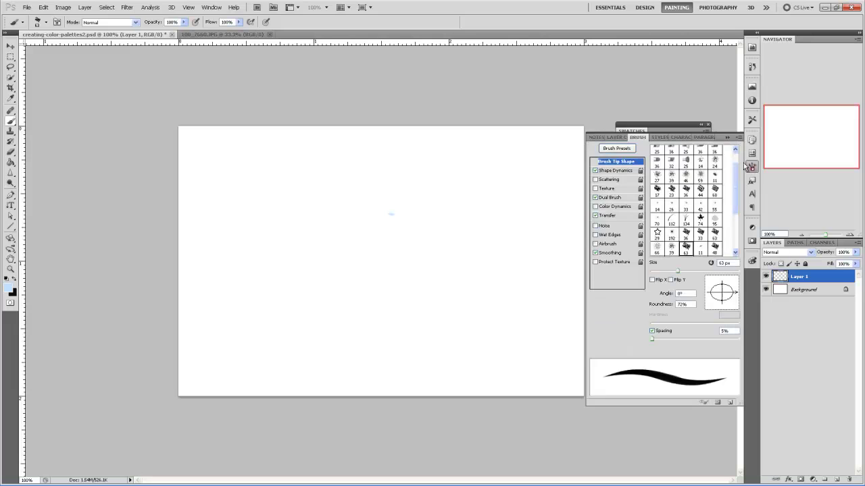
click(597, 216)
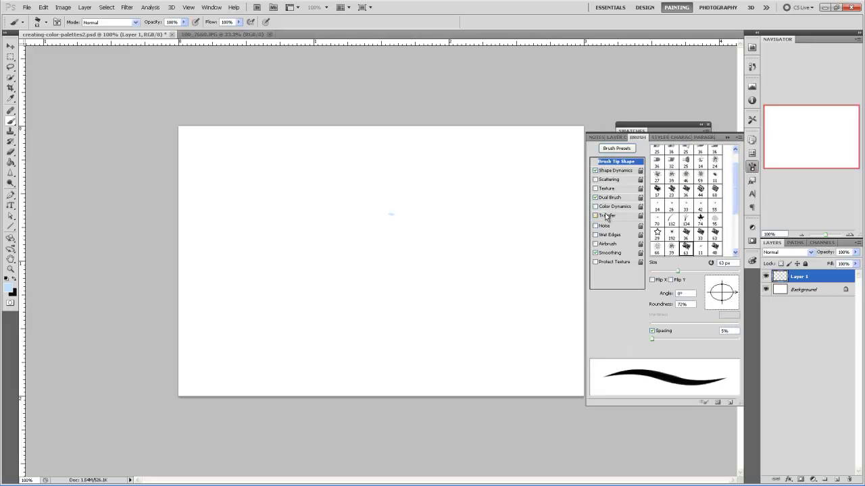
click(595, 171)
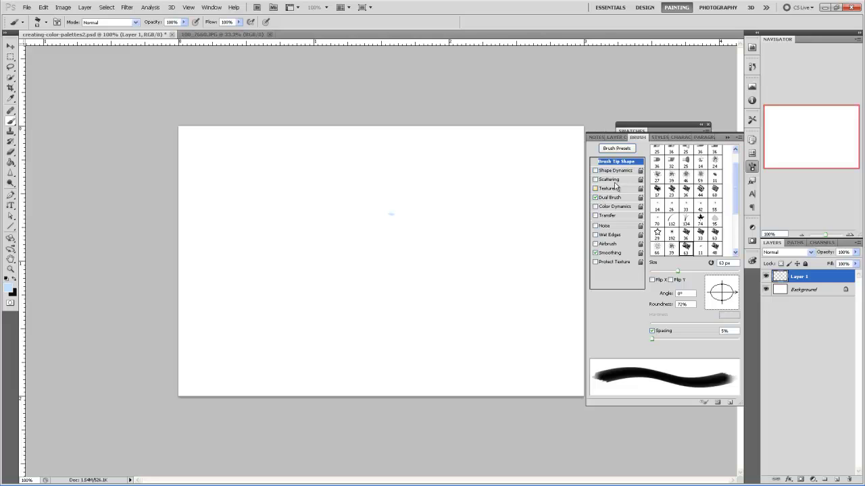
click(596, 197)
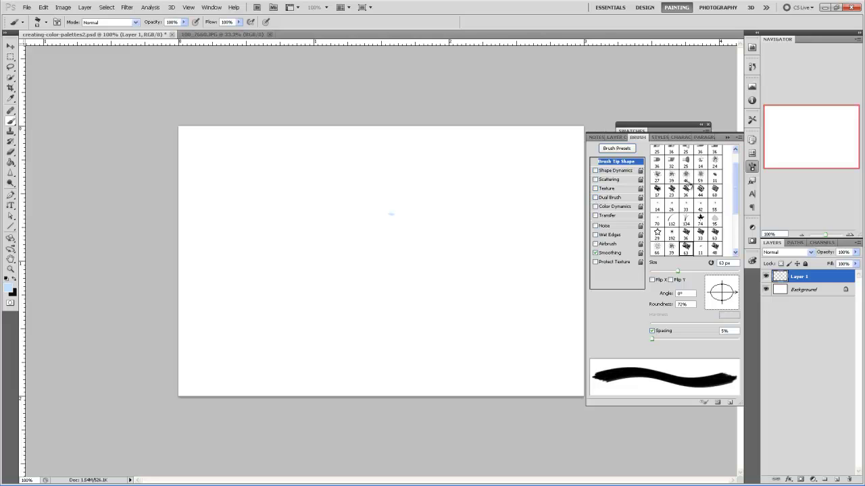
click(728, 138)
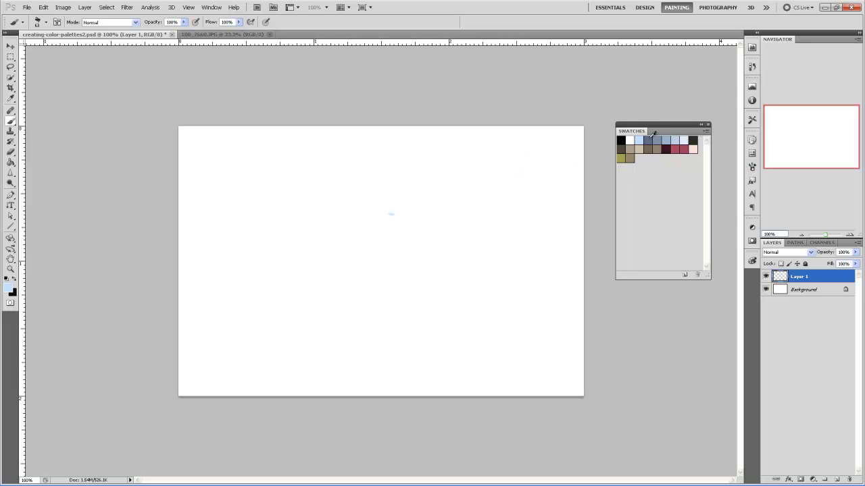
- Paint a light-blue dab near the canvas's top-right and a pale grey-blue dab below it
drag(540, 137, 541, 149)
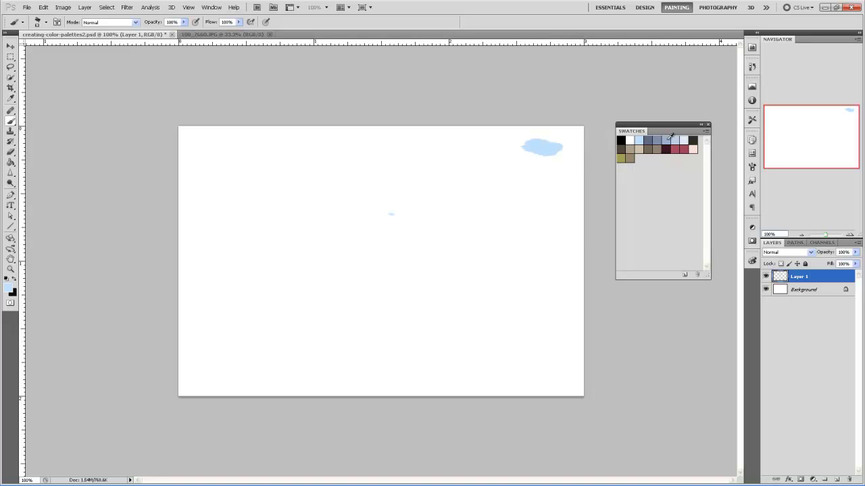
click(670, 139)
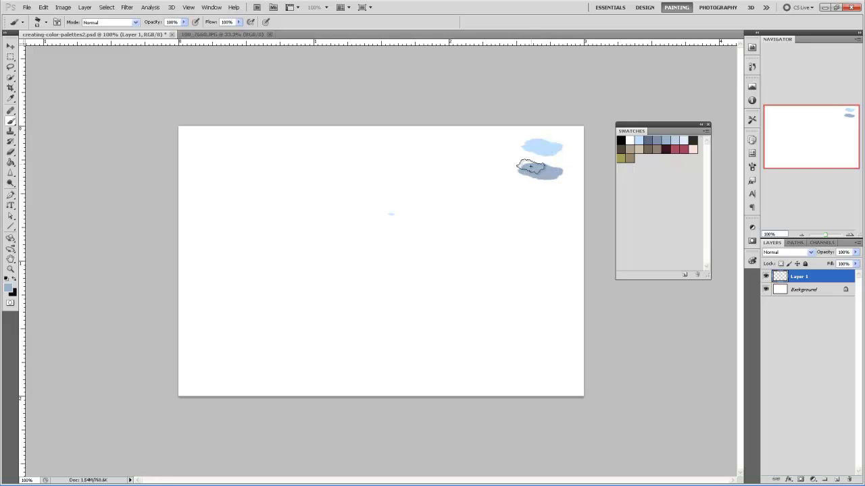
click(684, 139)
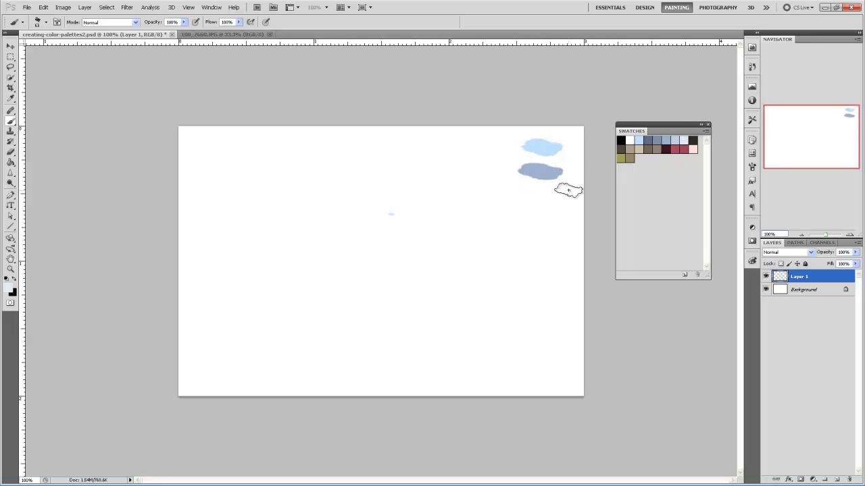
drag(541, 200, 540, 199)
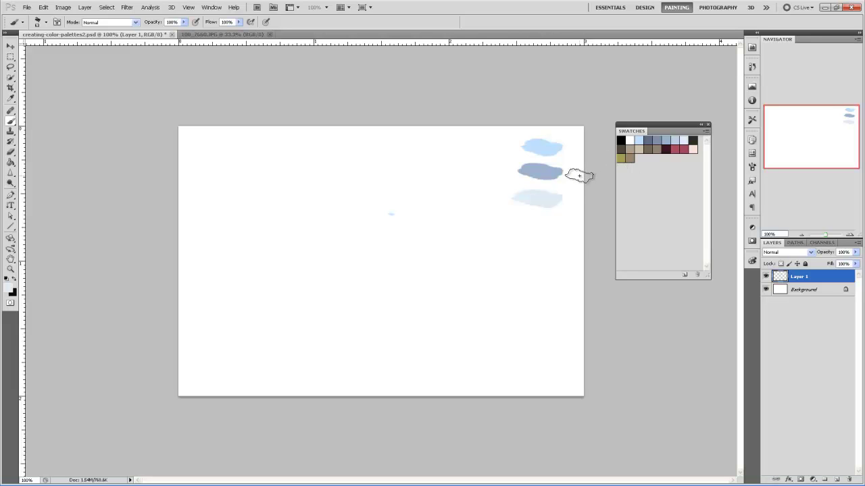
- Add a reddish-pink dab, then a pale pink dab at the bottom of the column
click(675, 148)
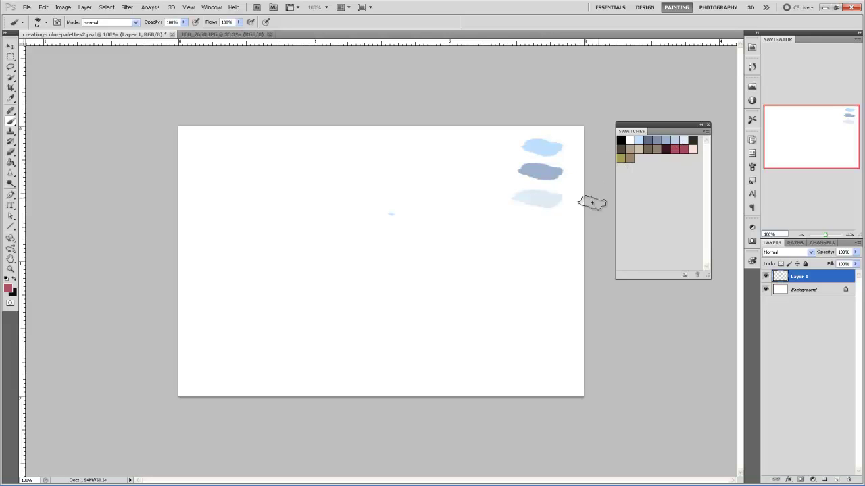
mouse_move(536, 226)
mouse_down()
mouse_move(539, 255)
mouse_move(548, 256)
mouse_up()
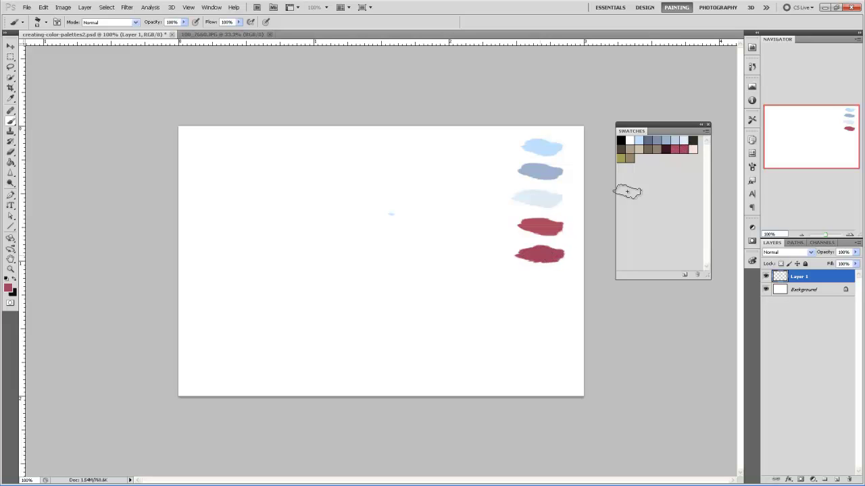
right_click(694, 149)
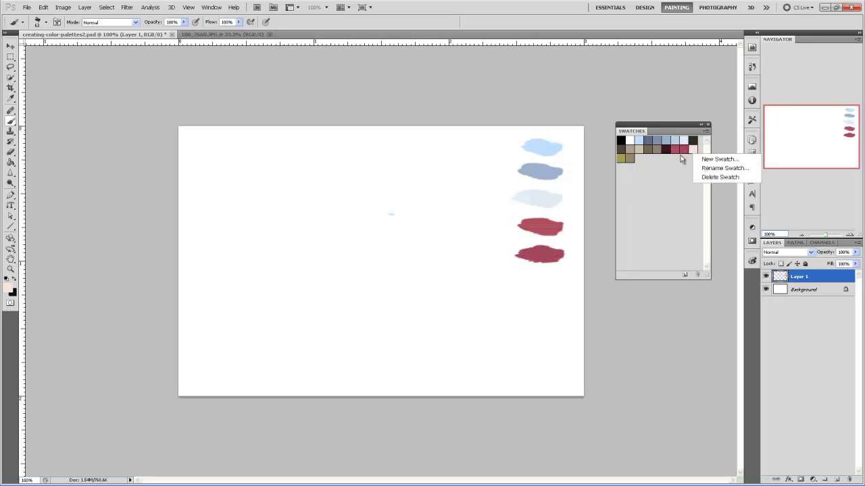
click(544, 286)
mouse_move(544, 286)
mouse_down()
mouse_move(537, 282)
mouse_move(544, 283)
mouse_up()
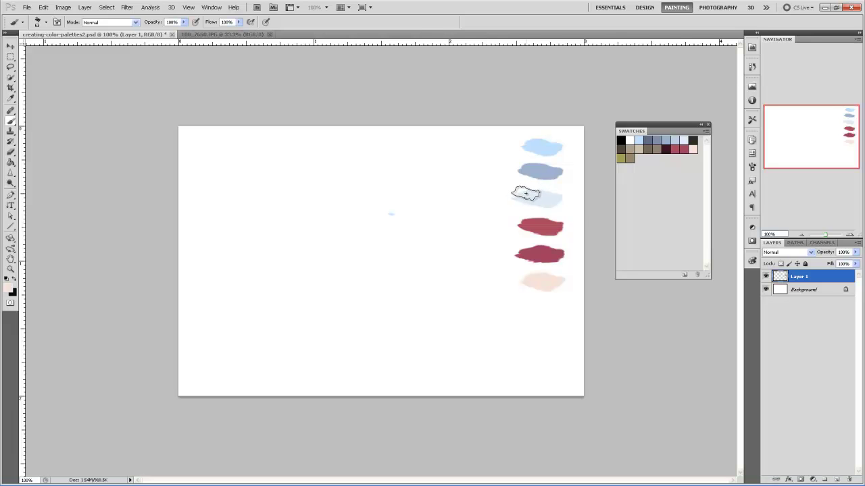
key(ctrl+t)
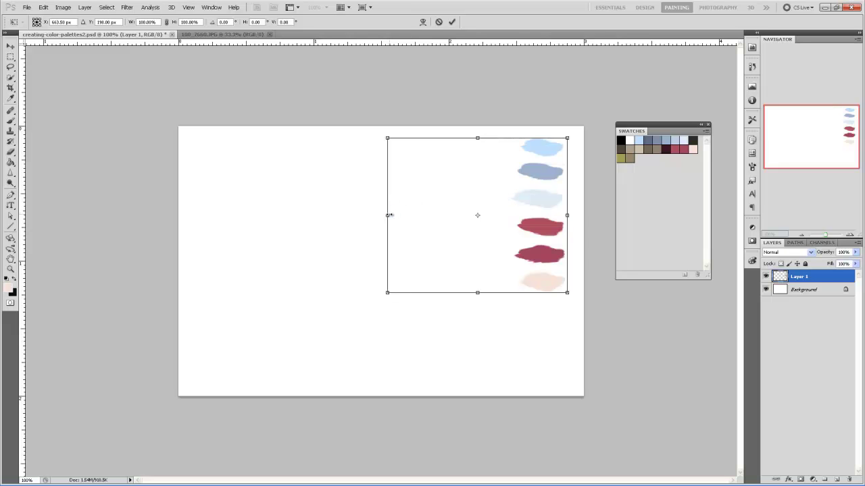
drag(388, 215, 495, 215)
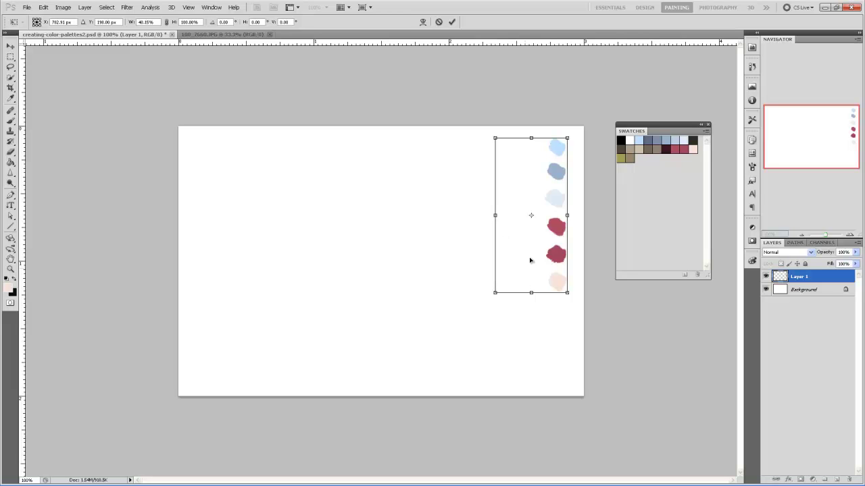
drag(579, 132, 458, 180)
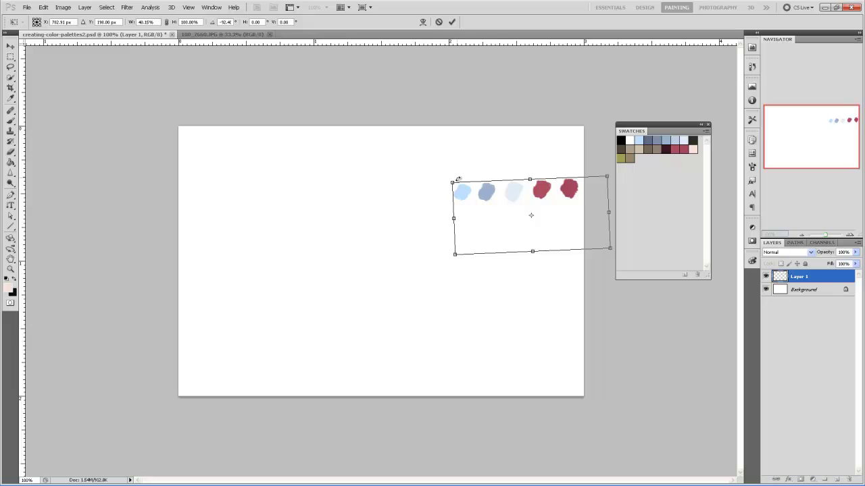
key(Return)
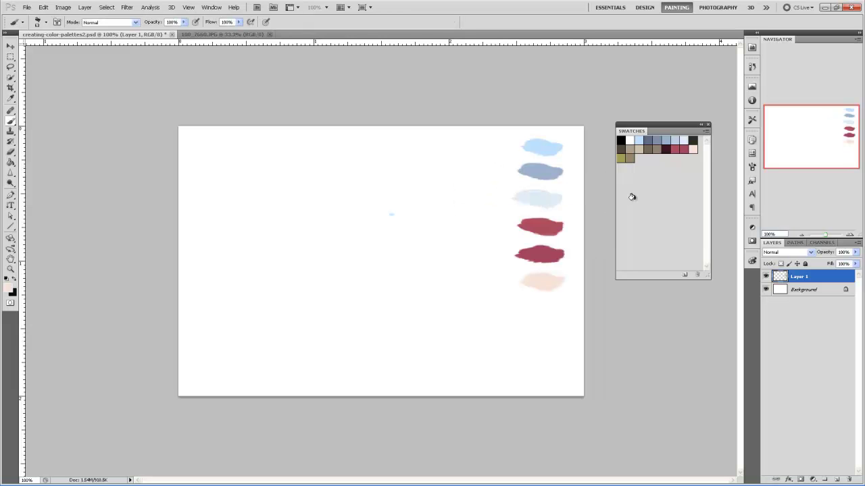
- Marquee the six dabs, scale them narrower and to about 73% height, and deselect
key(m)
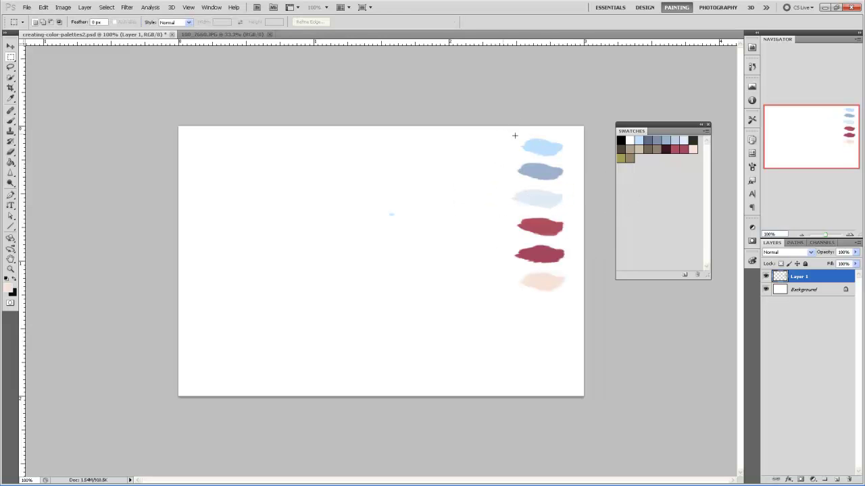
drag(561, 225, 574, 304)
key(ctrl+t)
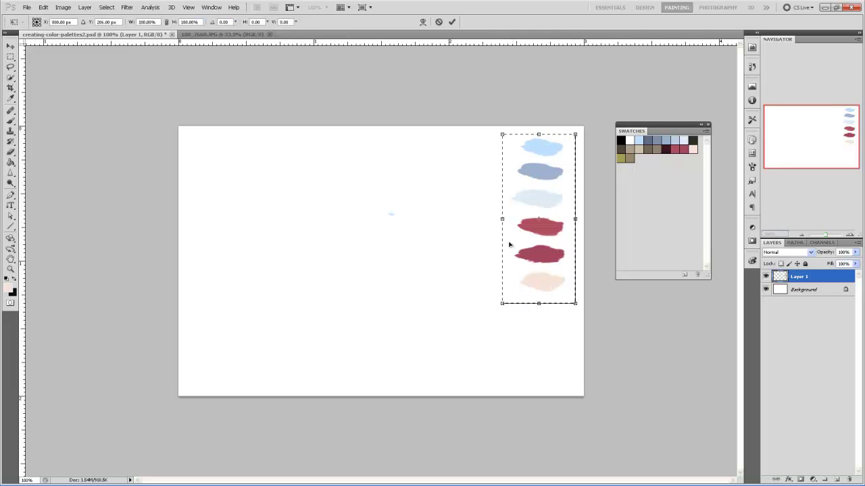
drag(506, 219, 539, 219)
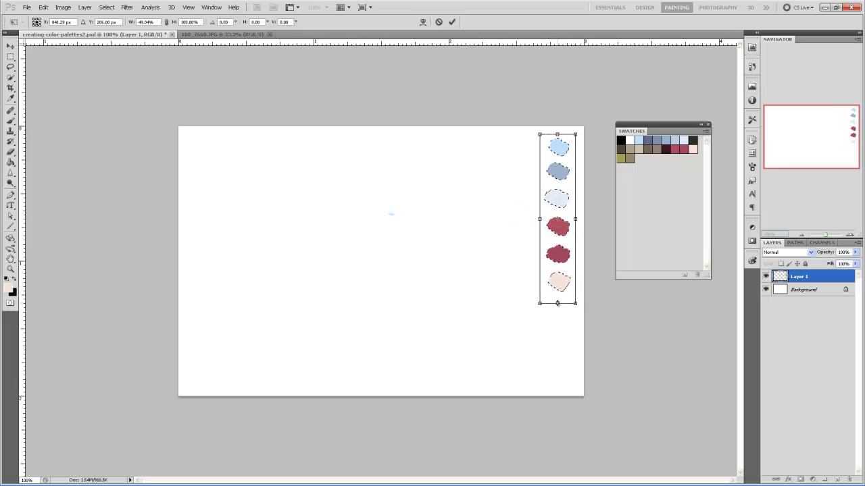
drag(557, 303, 557, 257)
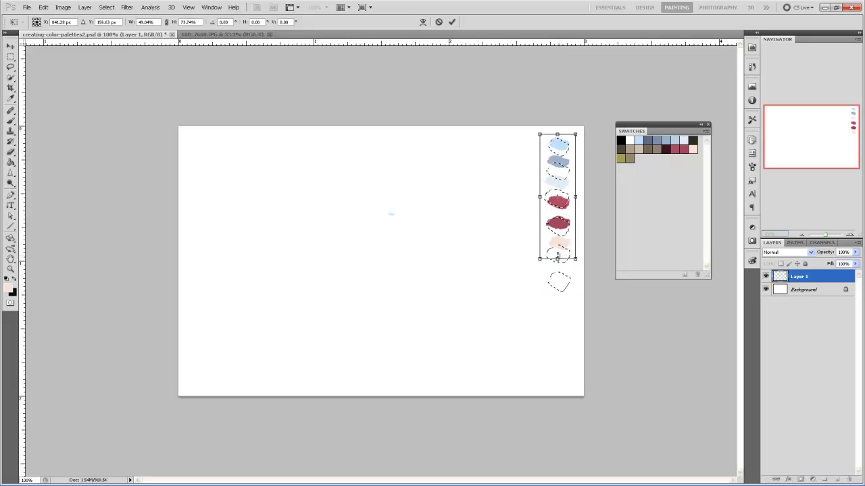
key(Return)
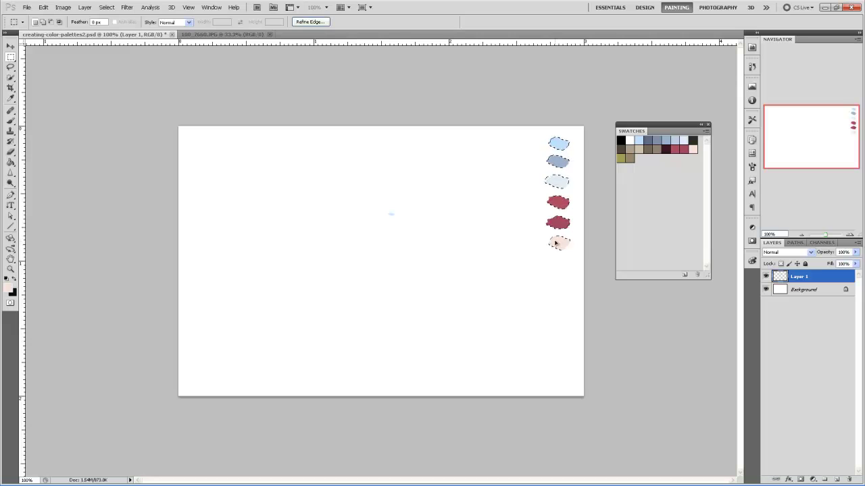
key(ctrl+d)
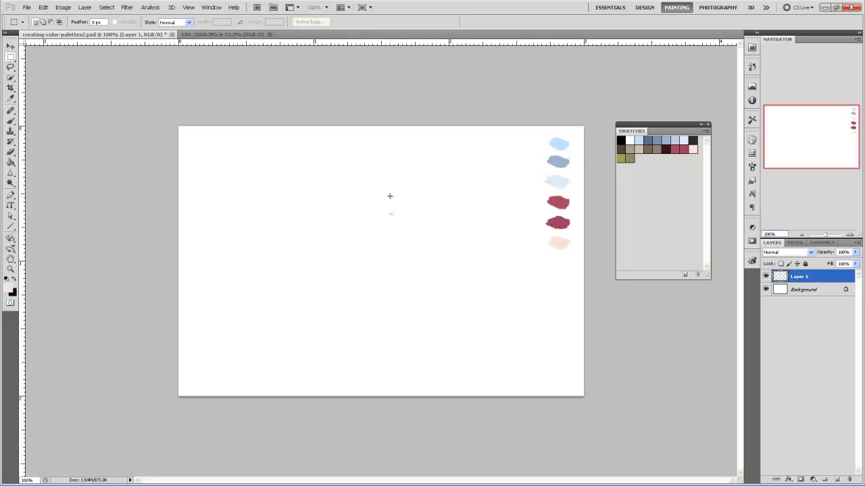
click(423, 252)
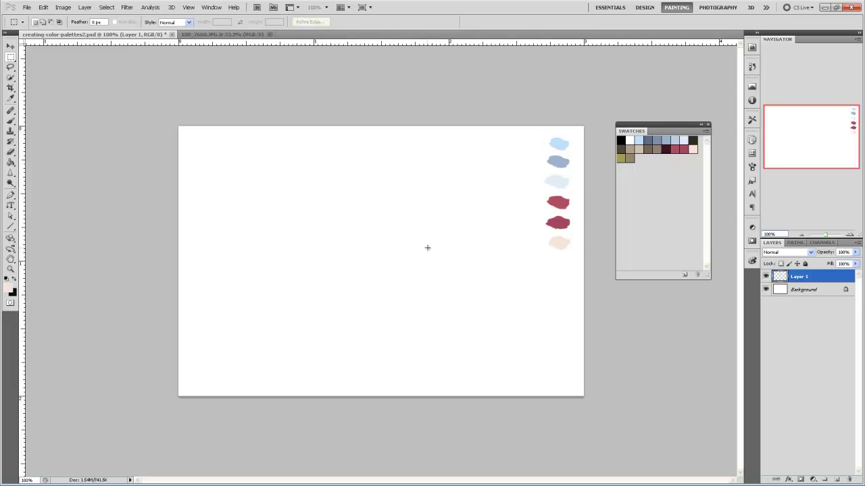